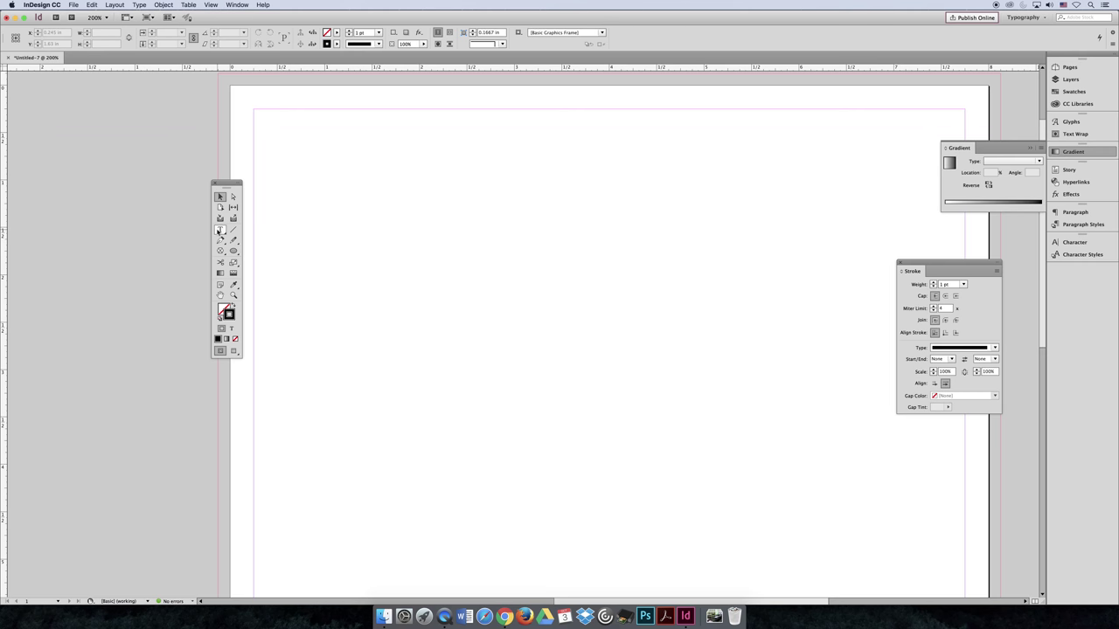
# Create a text frame about 5.26 by 2.25 in, enter the first name in capitals, and set it in Cooper Std Black.
pyautogui.moveTo(303, 165); pyautogui.dragTo(796, 374)
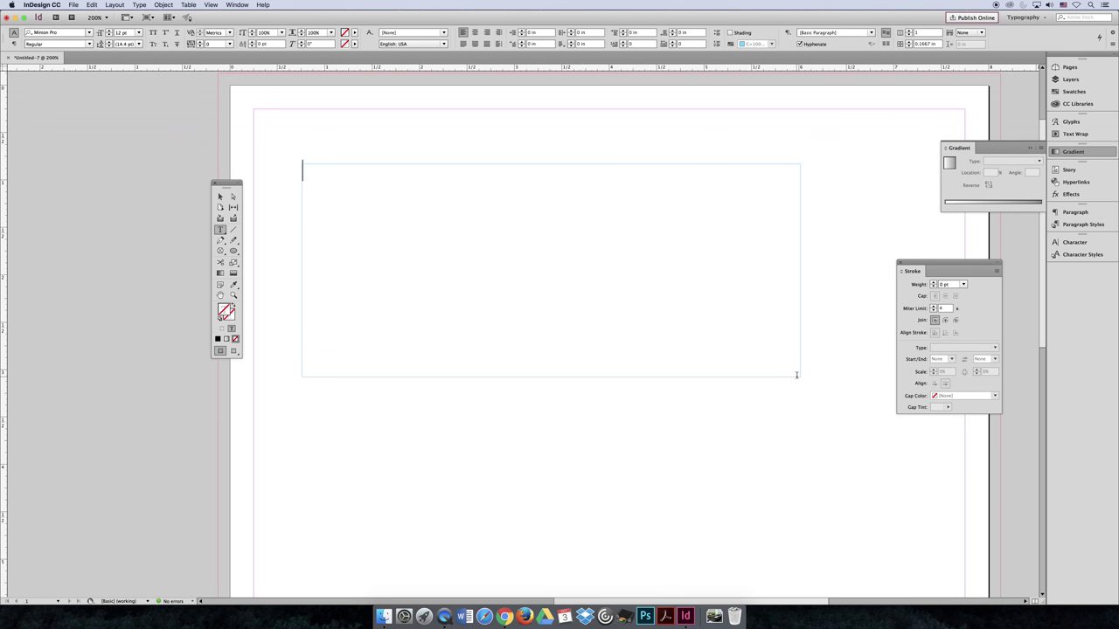
pyautogui.write('JESSICA')
pyautogui.press('super+a')
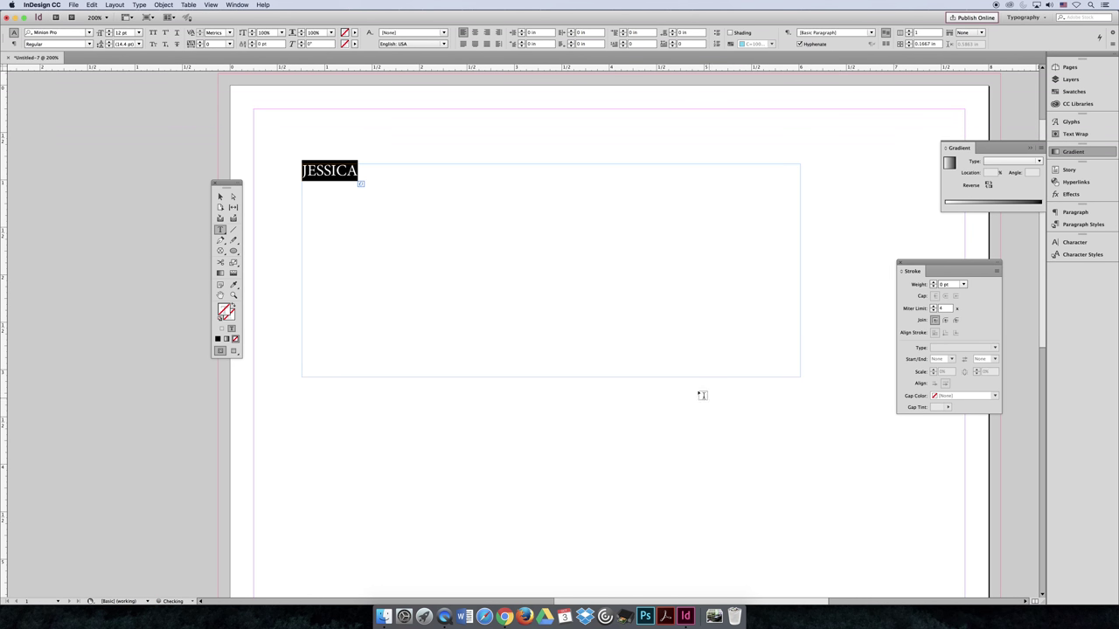
pyautogui.click(88, 33)
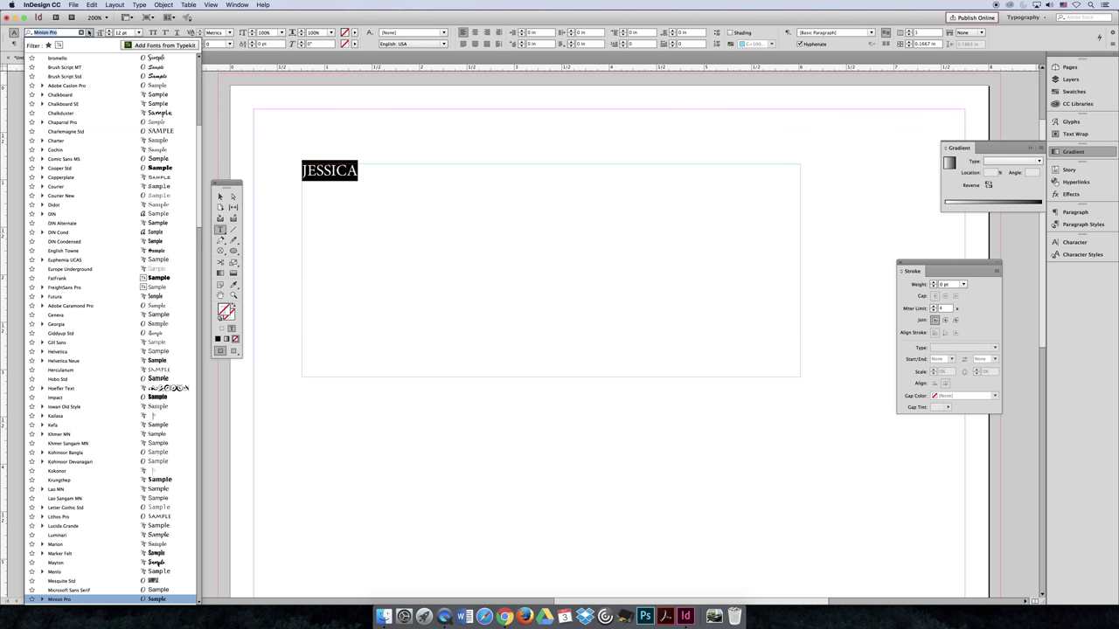
pyautogui.click(116, 172)
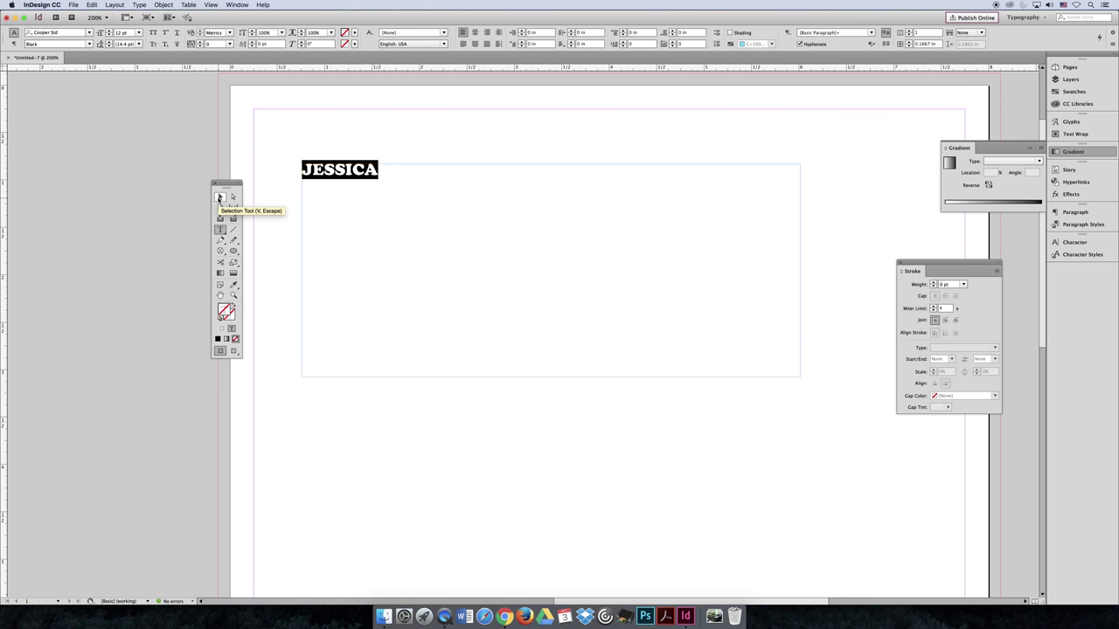
# Convert the text frame's lettering to outlines and display the letters' anchor points with the Direct Selection tool.
pyautogui.click(219, 198)
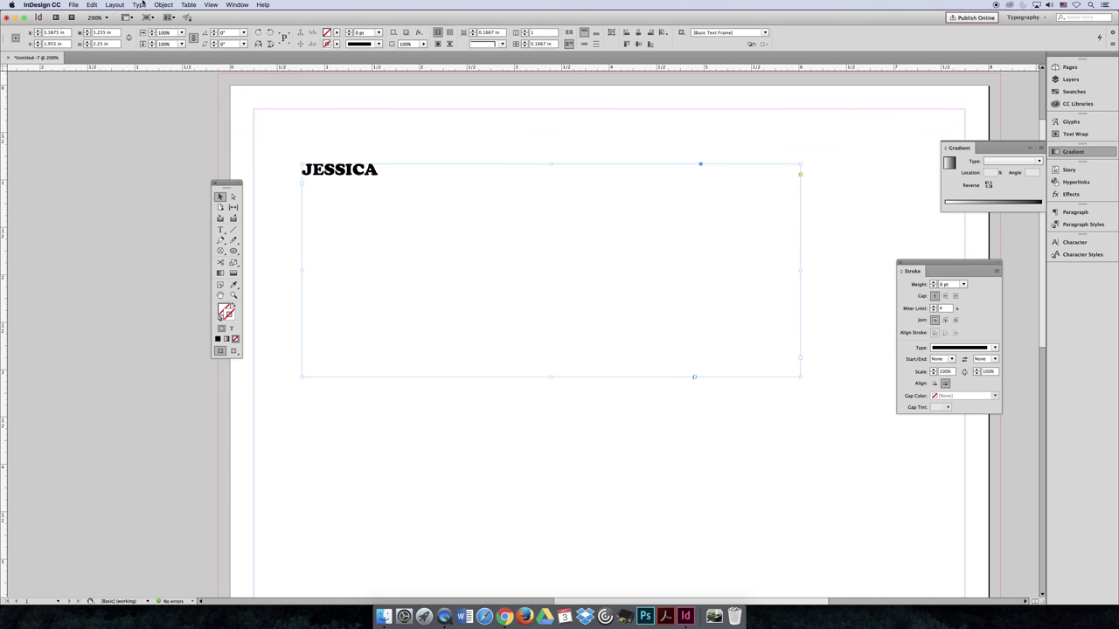
pyautogui.click(140, 4)
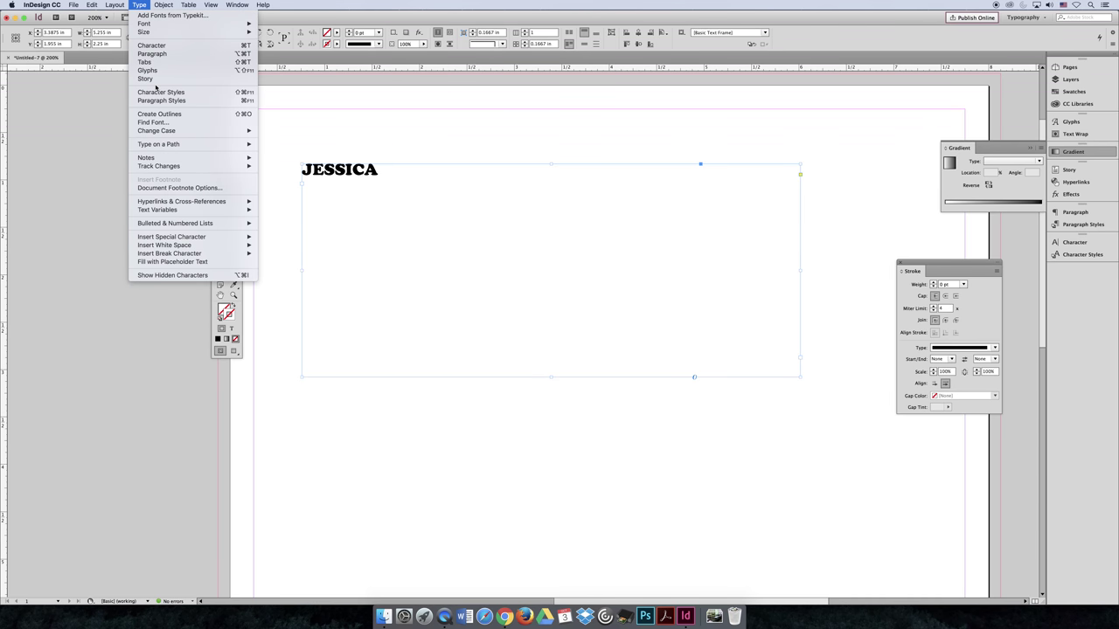
pyautogui.click(202, 116)
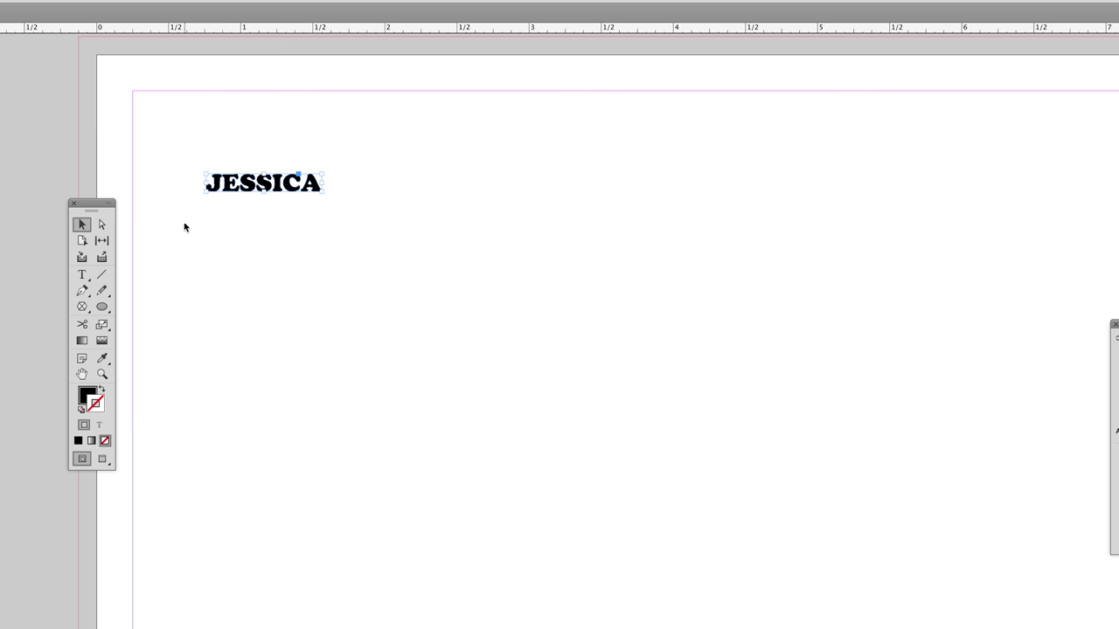
pyautogui.click(101, 224)
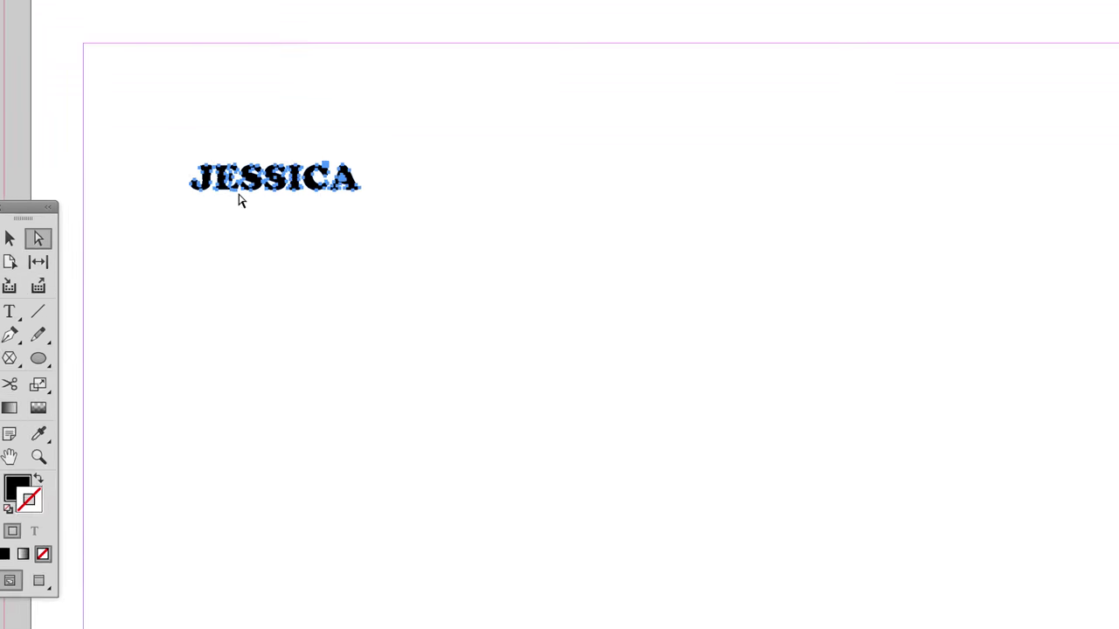
pyautogui.click(236, 217)
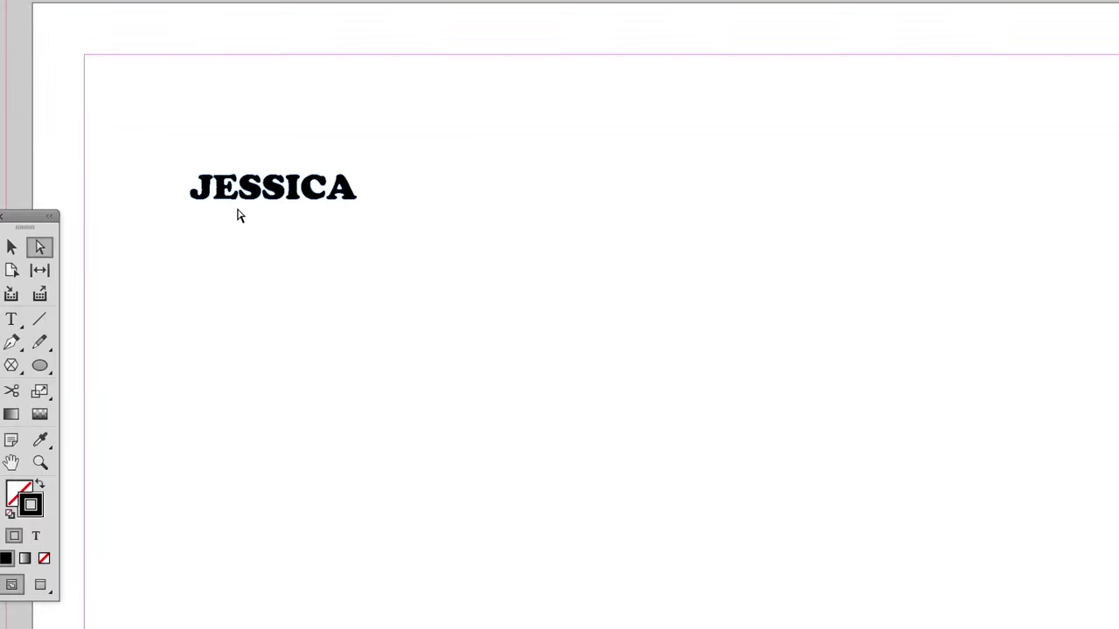
# Scale the outlined lettering proportionally to about 7.35 in wide and 1.12 in high, keeping its upper-left corner in place.
pyautogui.press('v')
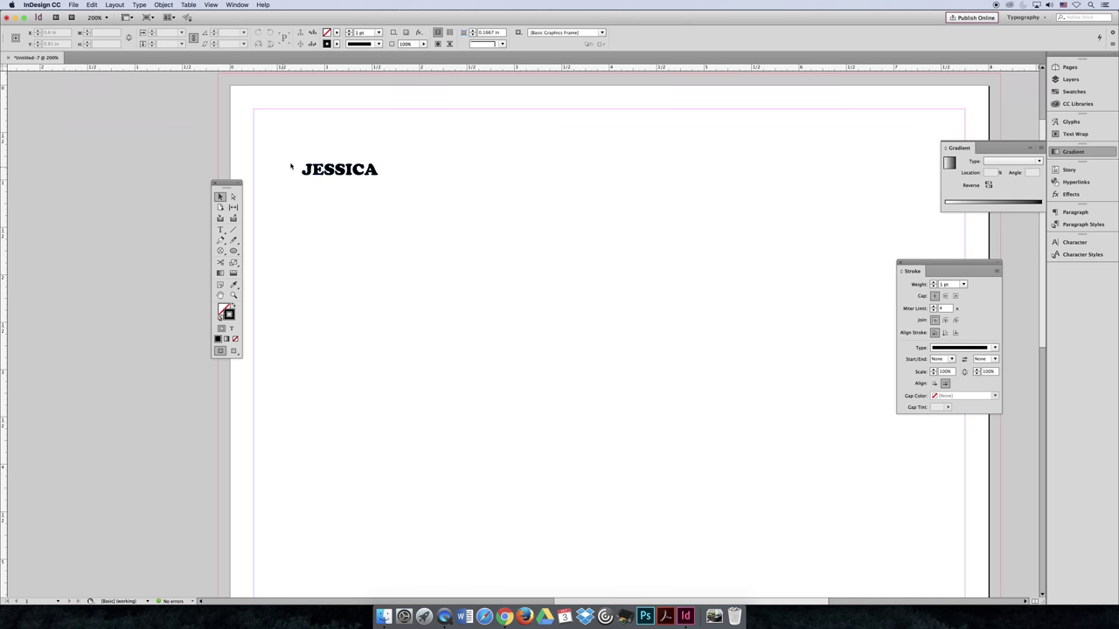
pyautogui.click(320, 171)
pyautogui.moveTo(380, 173); pyautogui.dragTo(539, 272)
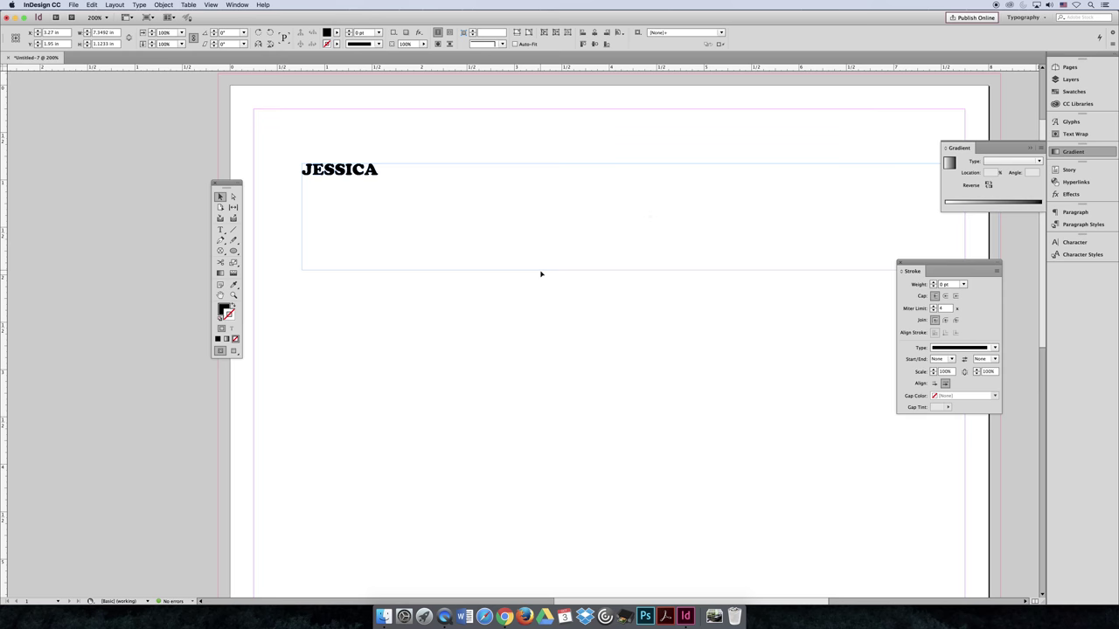
pyautogui.click(275, 190)
# Nudge the anchor point at the top centre of the J downward until the letter's top edge curves inward.
pyautogui.click(234, 196)
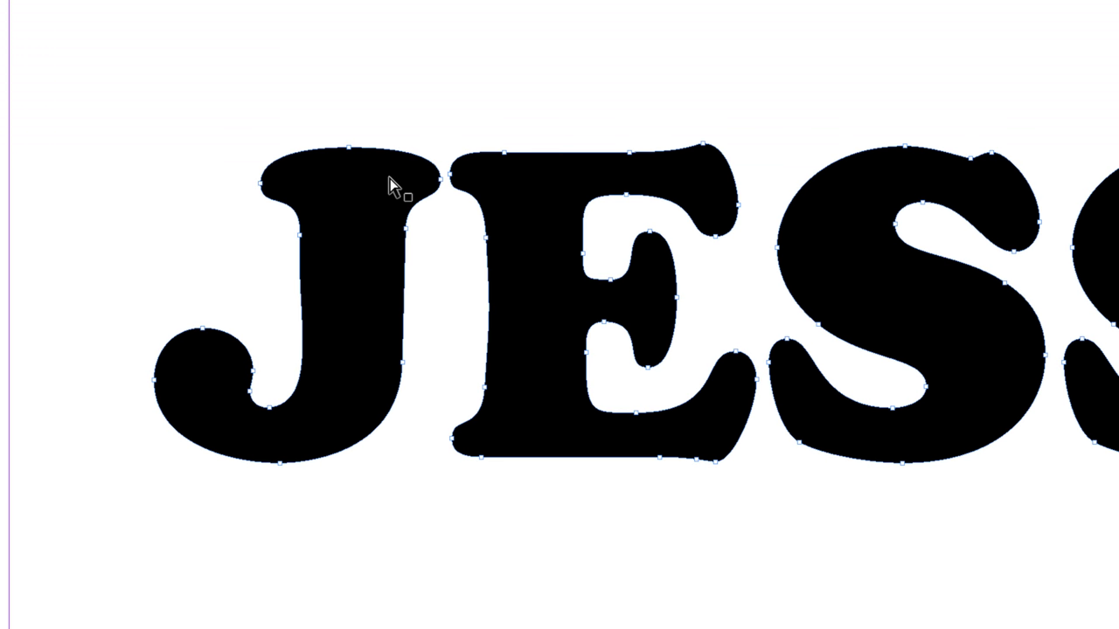
pyautogui.click(348, 149)
pyautogui.press('Down')
pyautogui.press('Down')
pyautogui.press('Down')
pyautogui.press('Down')
pyautogui.press('Down')
pyautogui.press('Down')
pyautogui.press('Down')
pyautogui.press('Down')
pyautogui.press('Down')
pyautogui.press('Down')
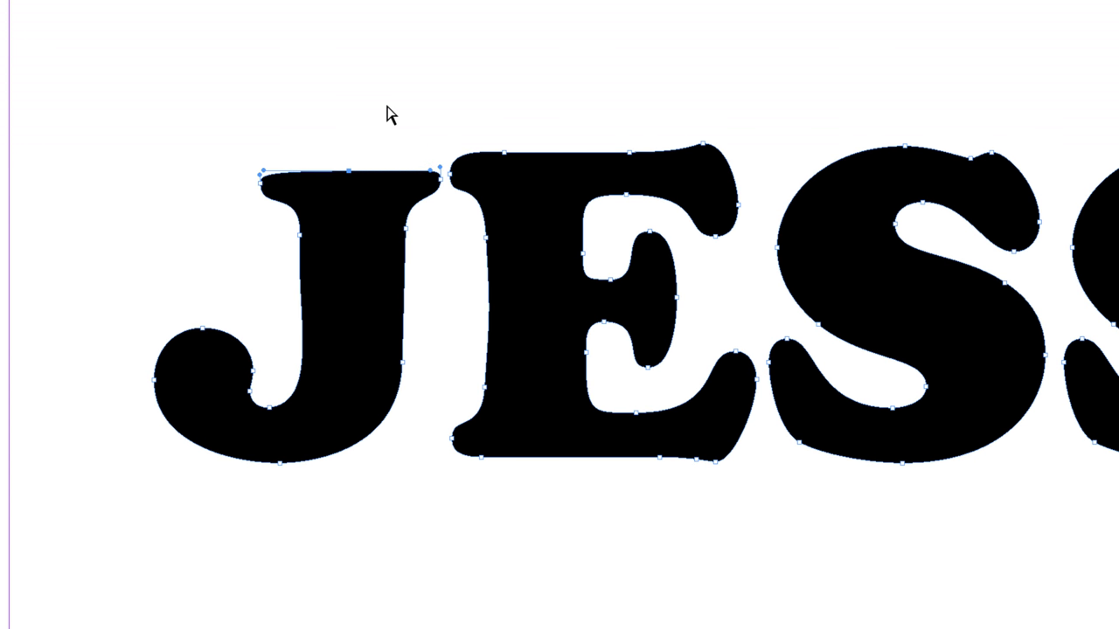
pyautogui.press('Down')
pyautogui.press('Down')
pyautogui.press('Down')
pyautogui.press('Down')
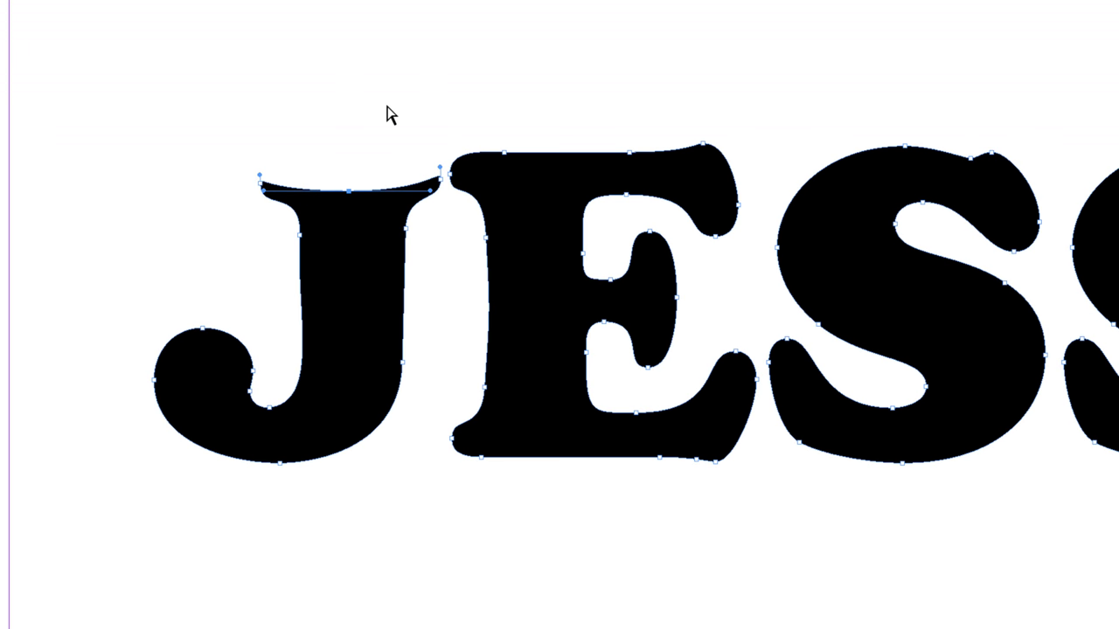
pyautogui.click(365, 125)
# Nudge the top-centre anchor point of the I downward to form a dip in the letter's top edge.
pyautogui.moveTo(683, 199); pyautogui.dragTo(367, 160)
pyautogui.hotkey('ctrl', 'z')
pyautogui.moveTo(775, 95); pyautogui.dragTo(440, 105)
pyautogui.moveTo(926, 101); pyautogui.dragTo(432, 105)
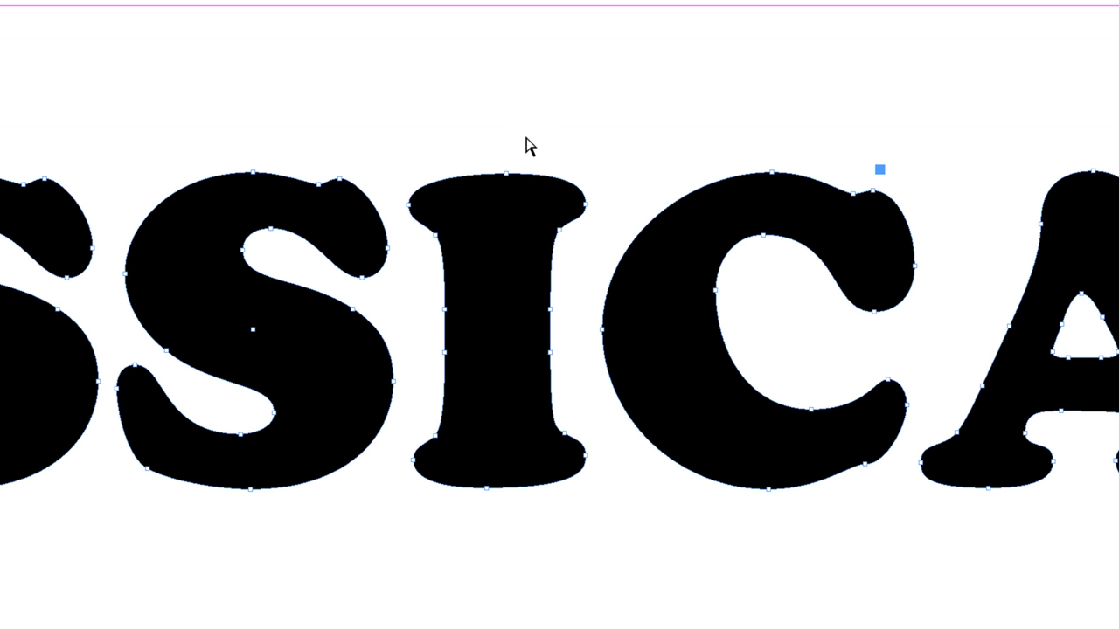
pyautogui.click(512, 181)
pyautogui.press('Down')
pyautogui.press('Down')
pyautogui.press('Down')
pyautogui.press('Down')
pyautogui.press('Down')
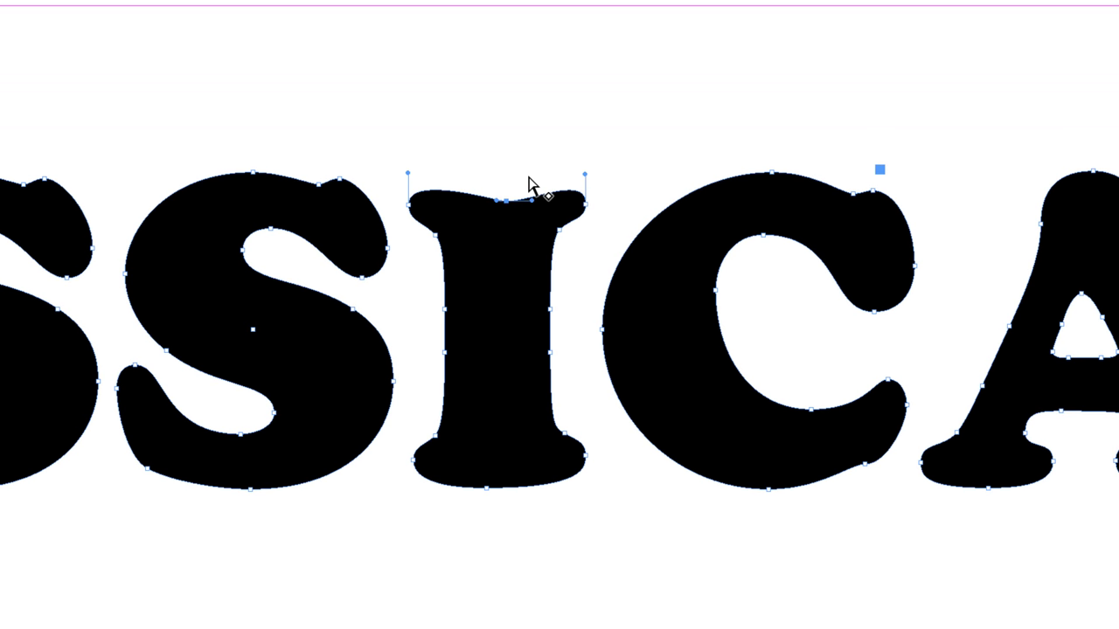
pyautogui.click(637, 146)
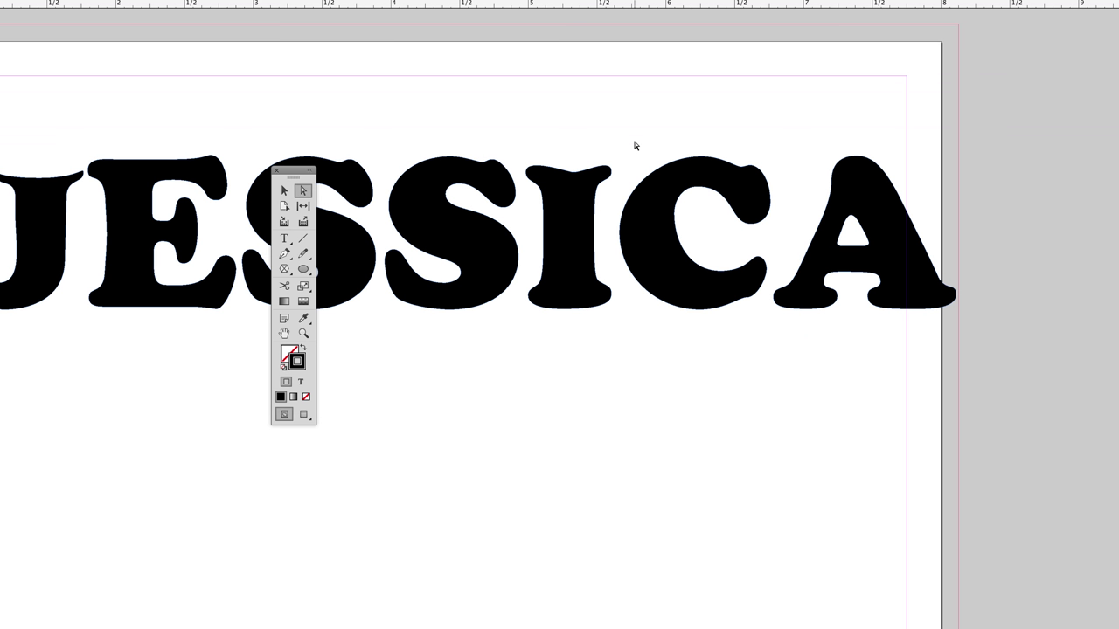
# Draw a circle about 0.5 in across, fill it black with no stroke, and place it above the I as a dot.
pyautogui.click(303, 268)
pyautogui.moveTo(504, 376)
pyautogui.mouseDown()
pyautogui.moveTo(597, 475)
pyautogui.moveTo(577, 449)
pyautogui.mouseUp()
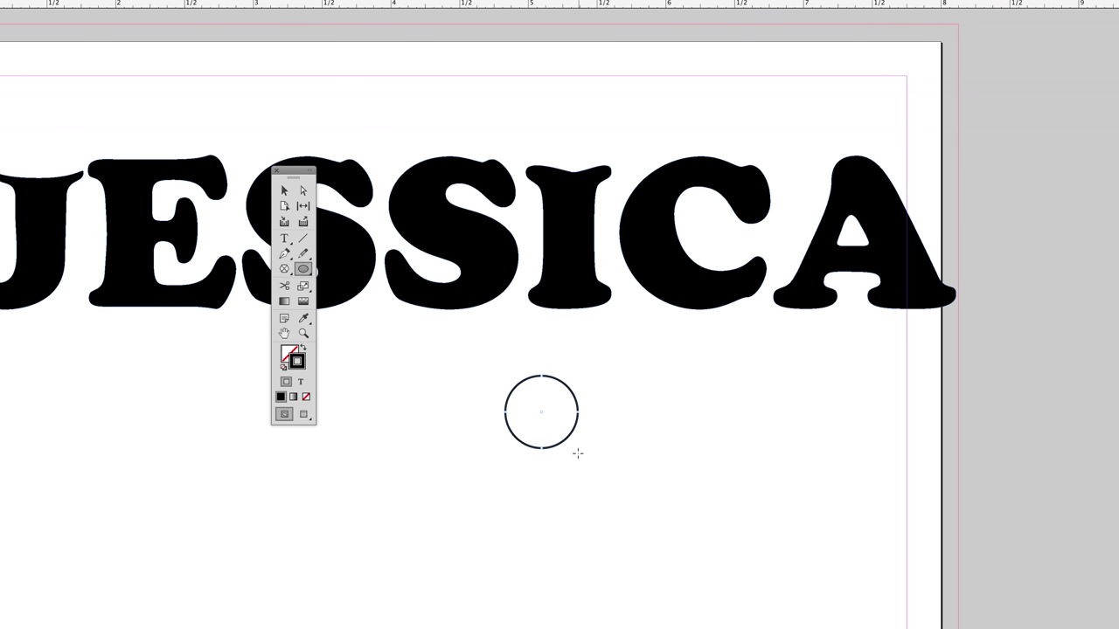
pyautogui.click(304, 347)
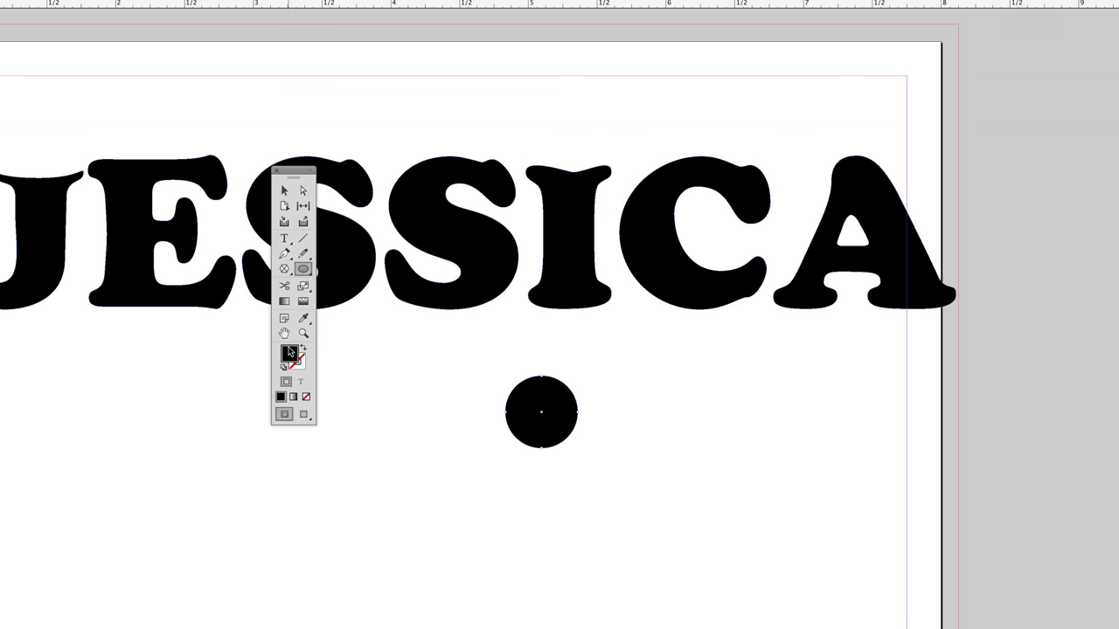
pyautogui.click(286, 191)
pyautogui.moveTo(550, 399); pyautogui.dragTo(579, 121)
pyautogui.click(573, 390)
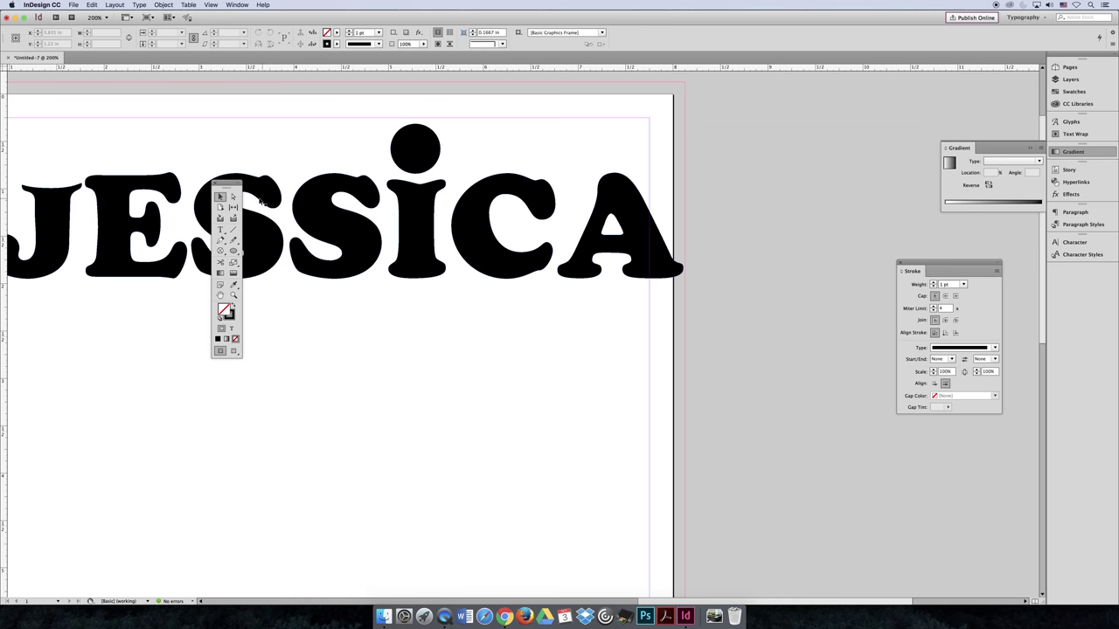
# Select the anchor point on the left side of the E's upper counter with the Direct Selection tool.
pyautogui.moveTo(228, 184); pyautogui.dragTo(756, 310)
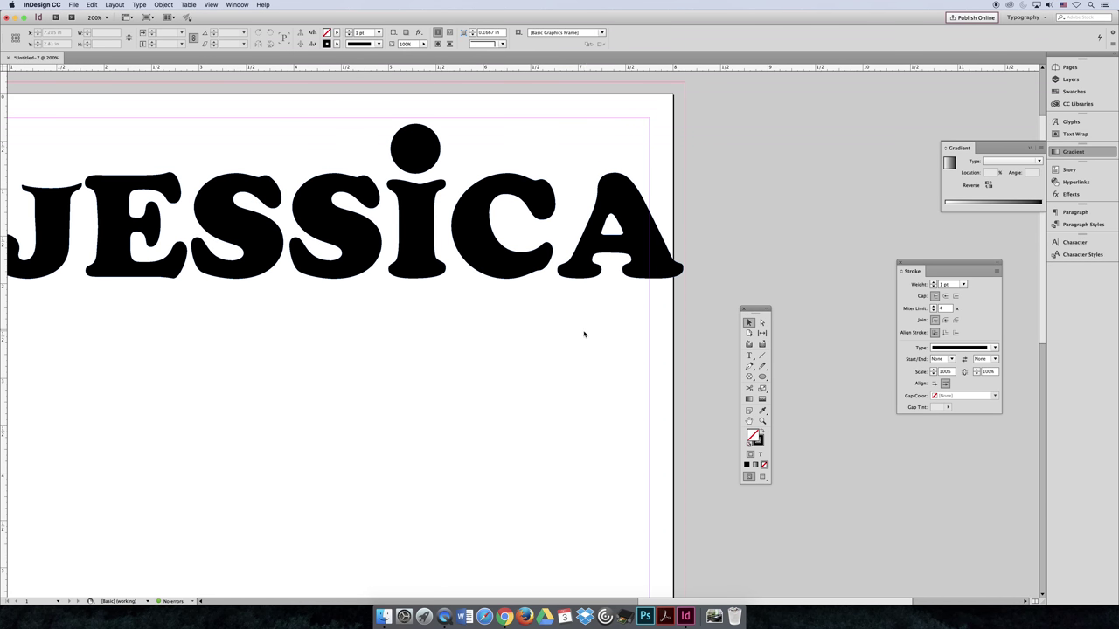
pyautogui.moveTo(291, 328); pyautogui.dragTo(412, 355)
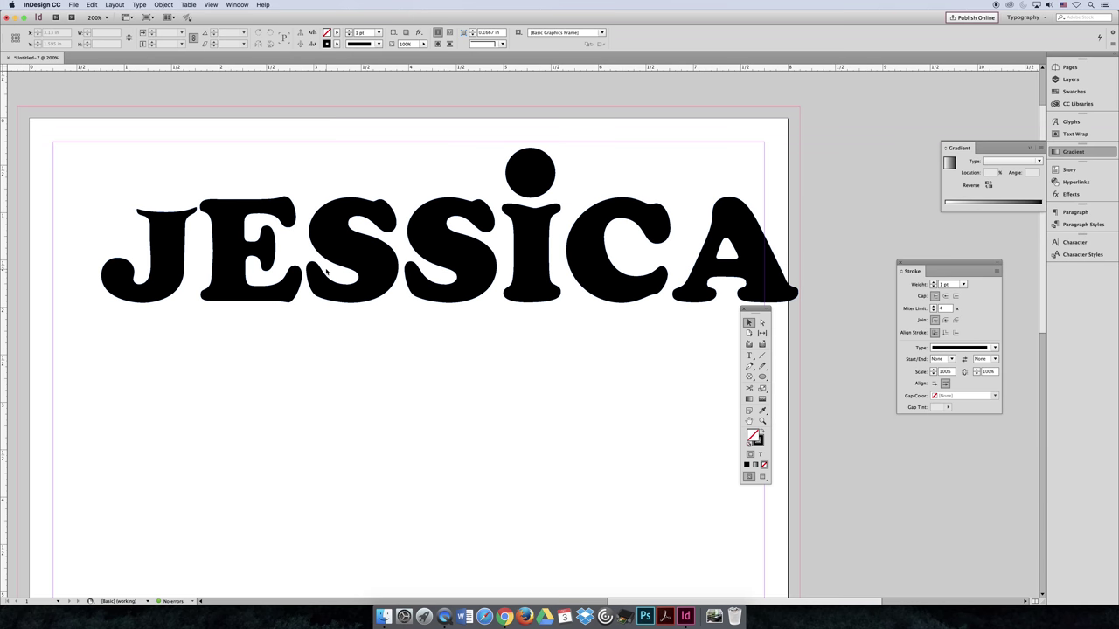
pyautogui.moveTo(769, 306); pyautogui.dragTo(210, 169)
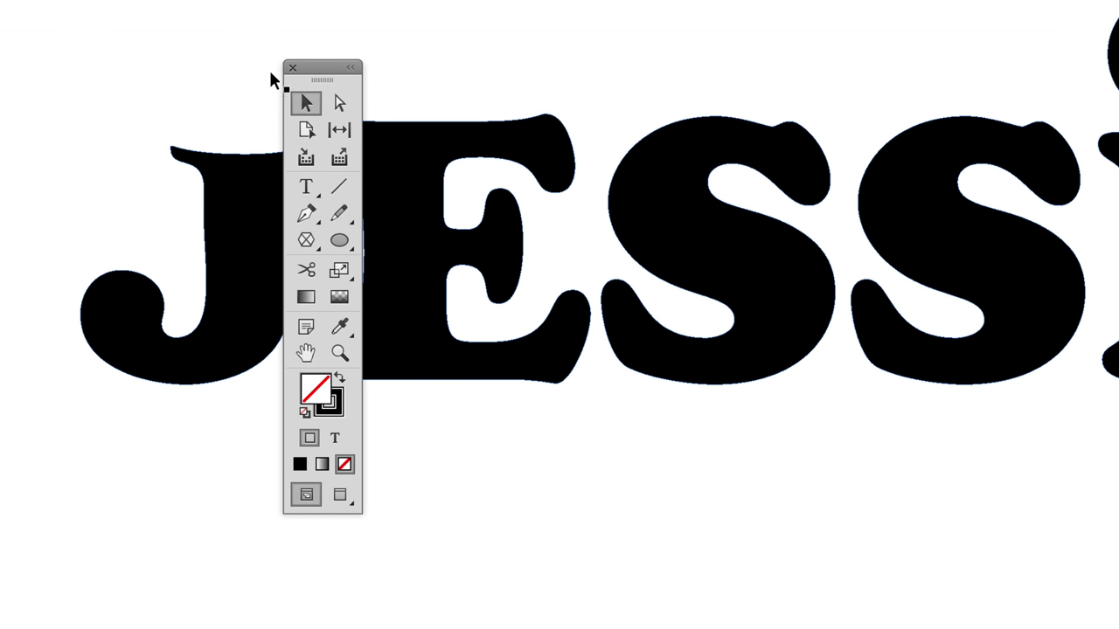
pyautogui.scroll(-1, 271, 81)
pyautogui.click(339, 104)
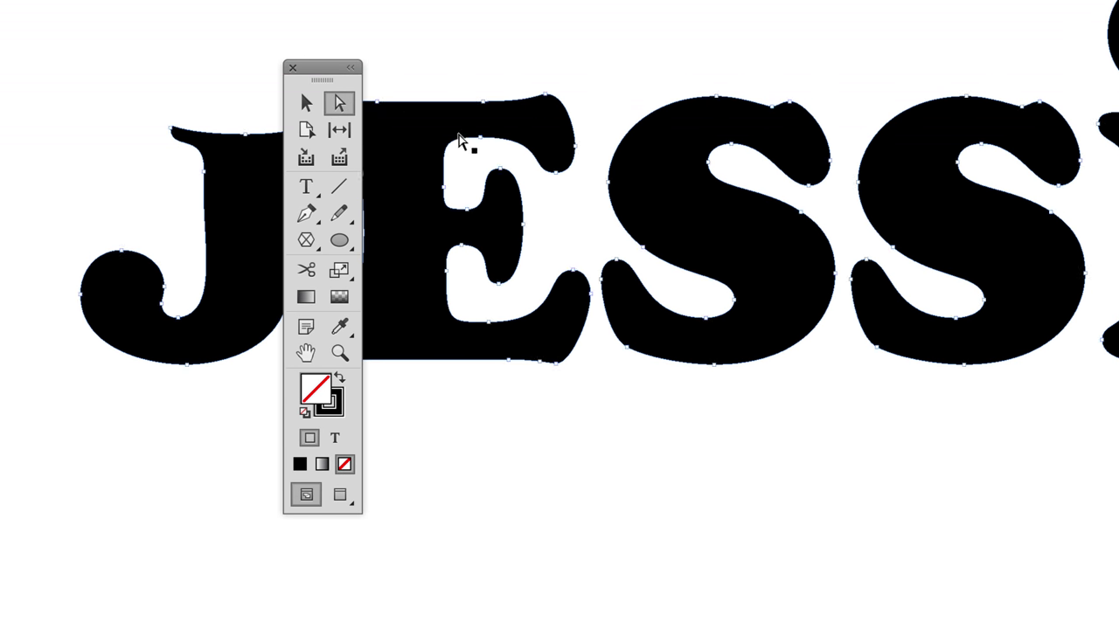
pyautogui.click(439, 189)
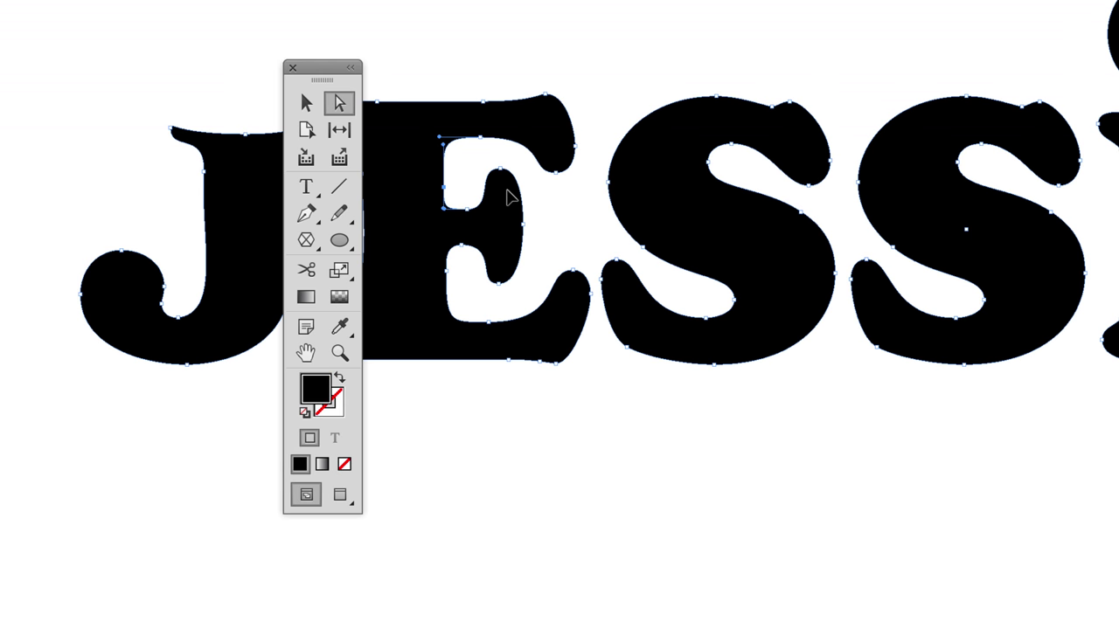
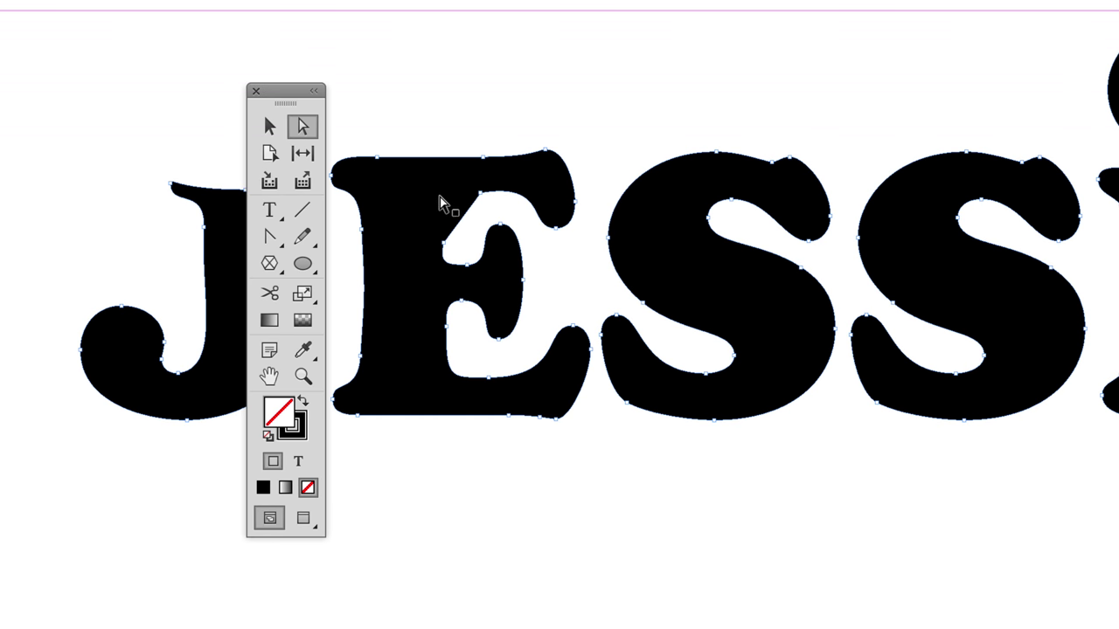
# Add an anchor point on the diagonal edge of the E's upper counter, pull it into the upper-left corner, and lower the counter's lower-left anchor.
pyautogui.moveTo(269, 243); pyautogui.dragTo(320, 261)
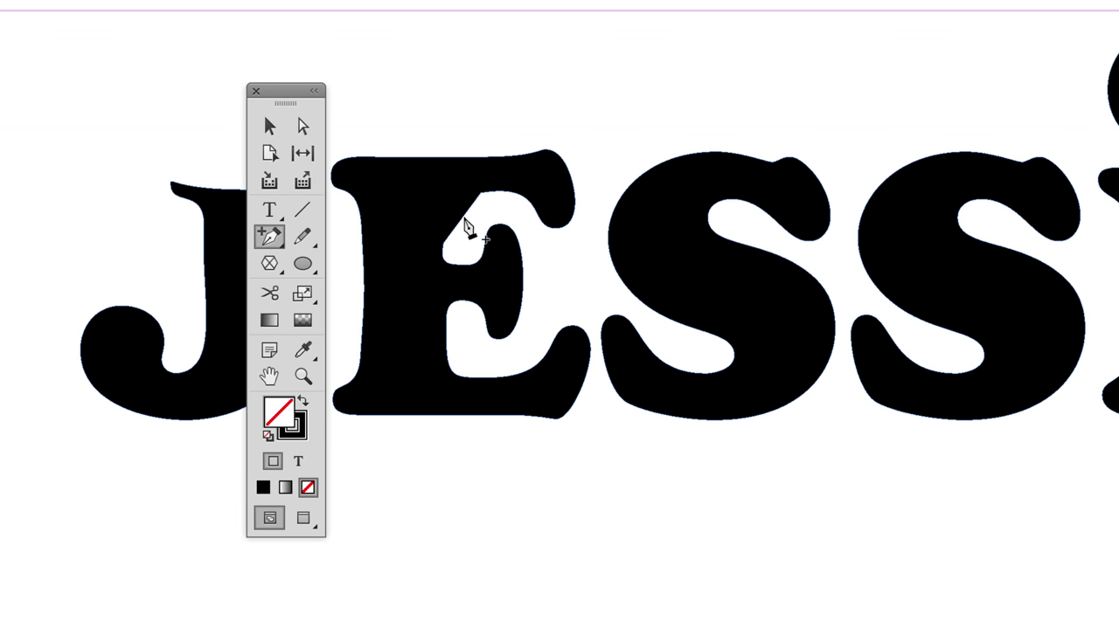
pyautogui.hotkey('shift', 'x')
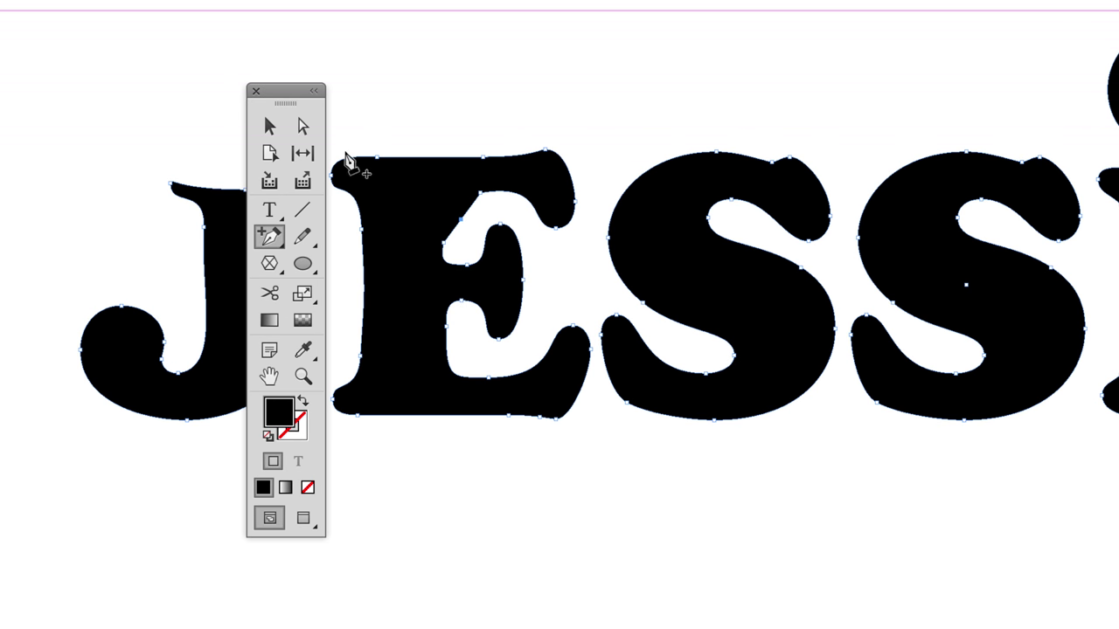
pyautogui.click(303, 127)
pyautogui.moveTo(461, 220); pyautogui.dragTo(440, 194)
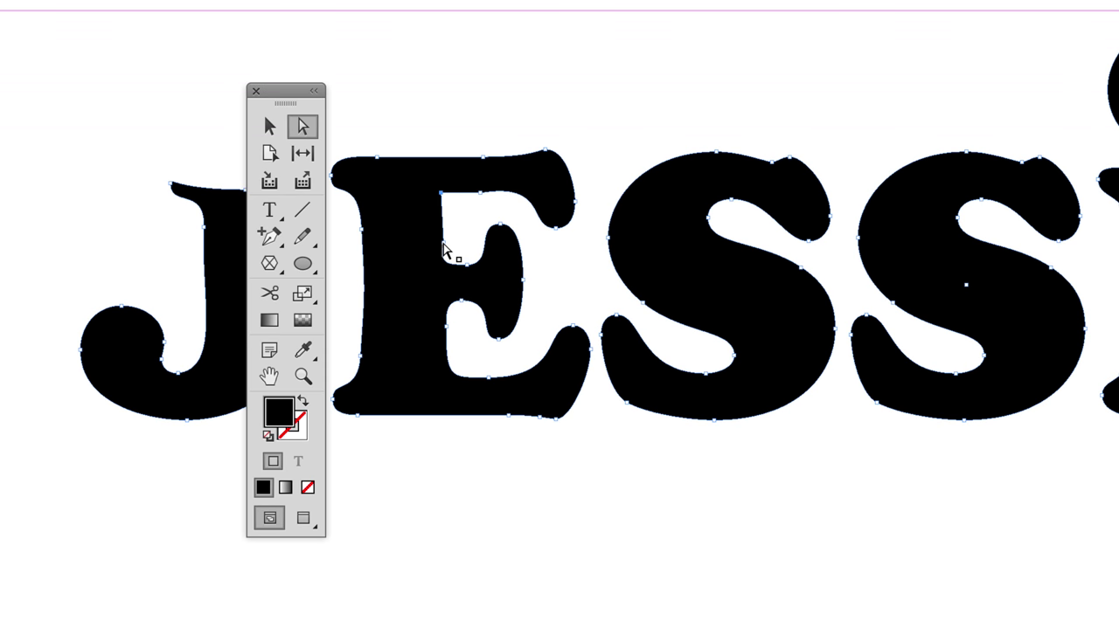
pyautogui.moveTo(442, 243); pyautogui.dragTo(452, 267)
pyautogui.click(507, 495)
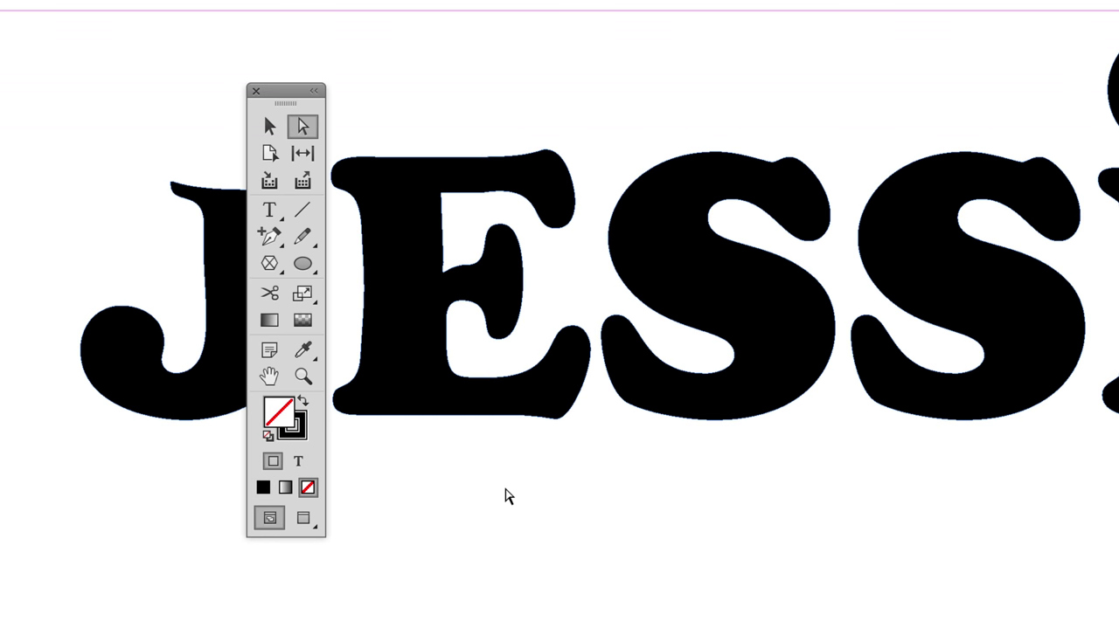
# Remove the curve handle from the lower-left anchor of the E's upper counter with the Convert Direction Point tool to make a square corner.
pyautogui.click(429, 298)
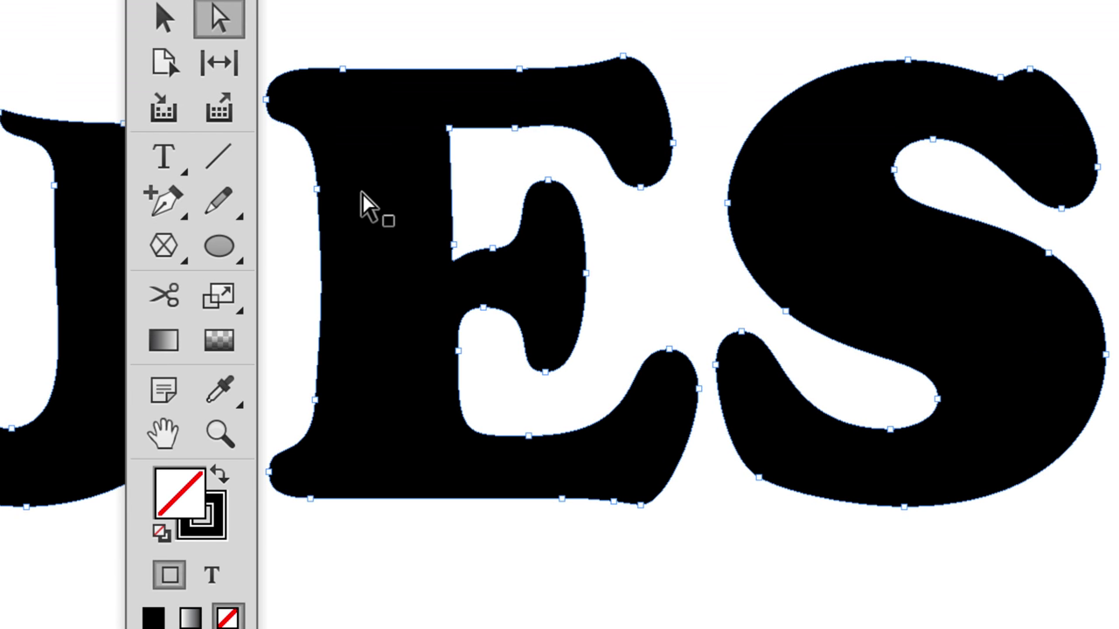
pyautogui.click(454, 247)
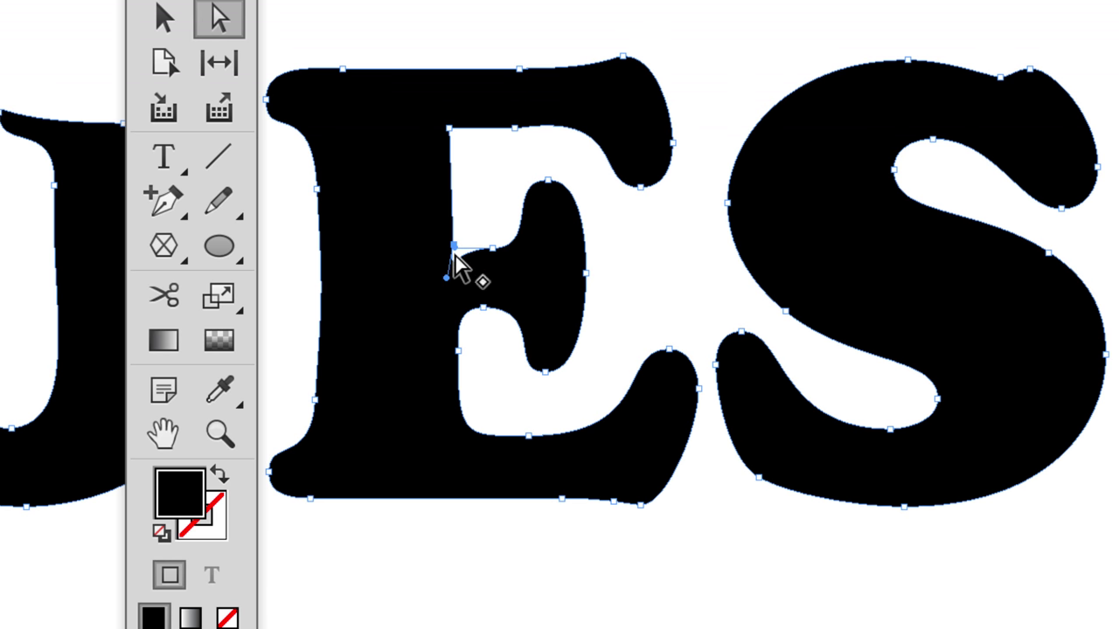
pyautogui.moveTo(163, 197); pyautogui.dragTo(236, 305)
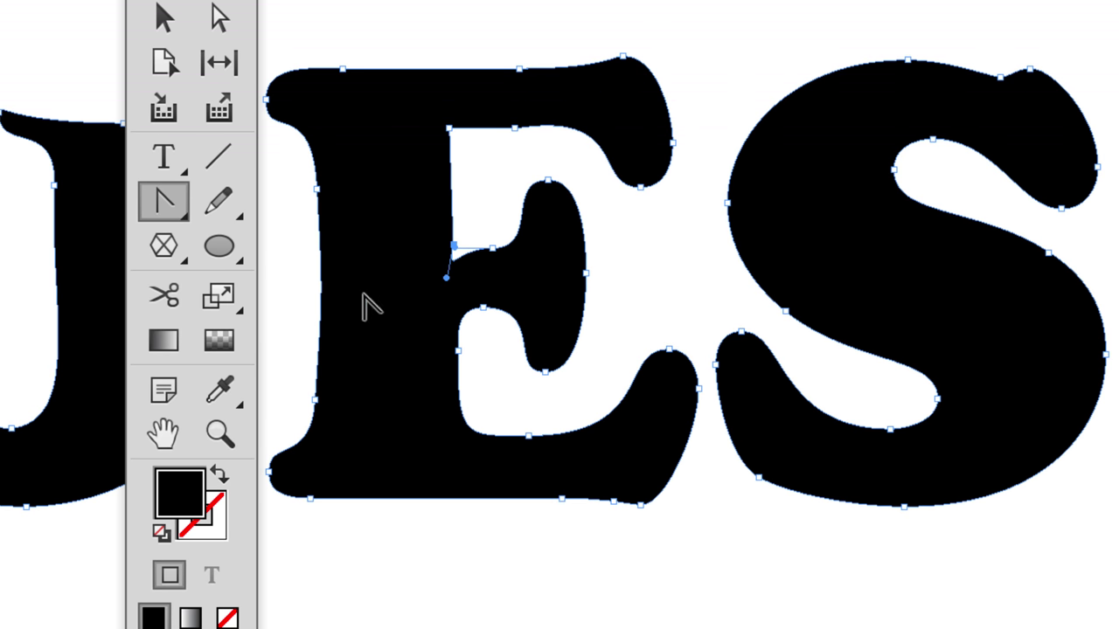
pyautogui.click(446, 278)
pyautogui.click(219, 18)
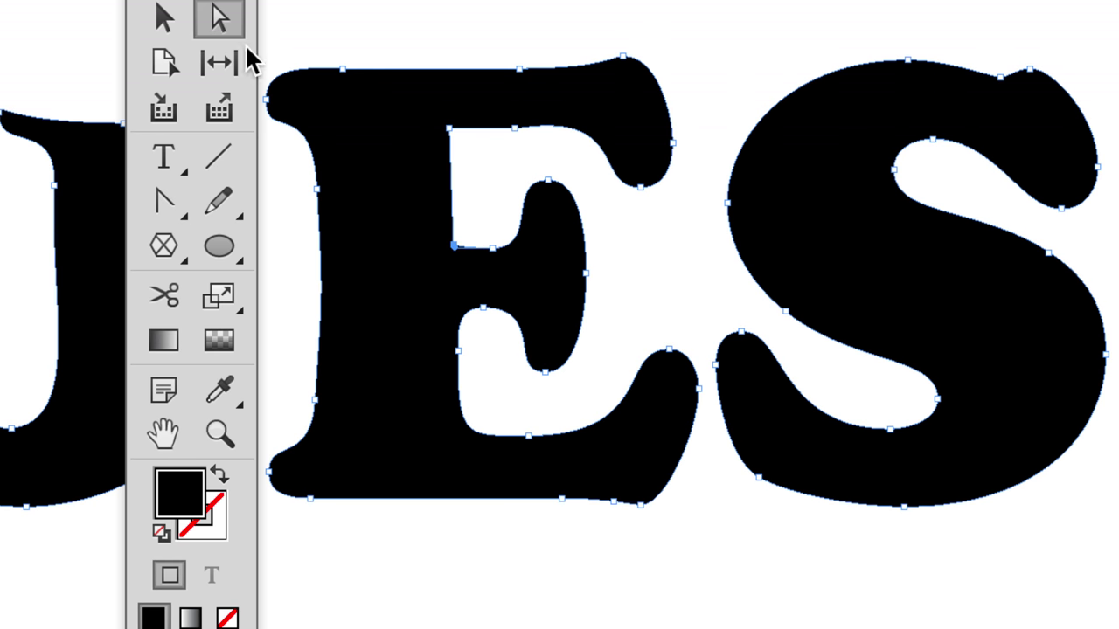
pyautogui.hotkey('shift', 'x')
pyautogui.hotkey('shift', 'x')
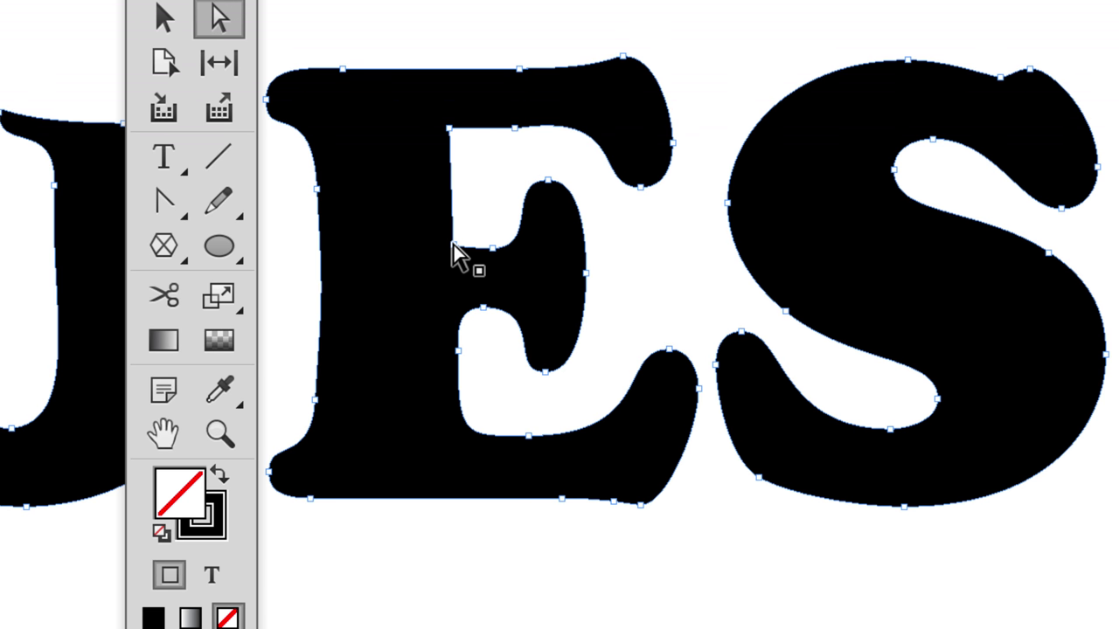
# Move the lower-left anchor of the E's upper counter slightly down and left to straighten the counter's vertical edge, and deselect the letters.
pyautogui.moveTo(452, 247); pyautogui.dragTo(453, 251)
pyautogui.hotkey('shift', 'x')
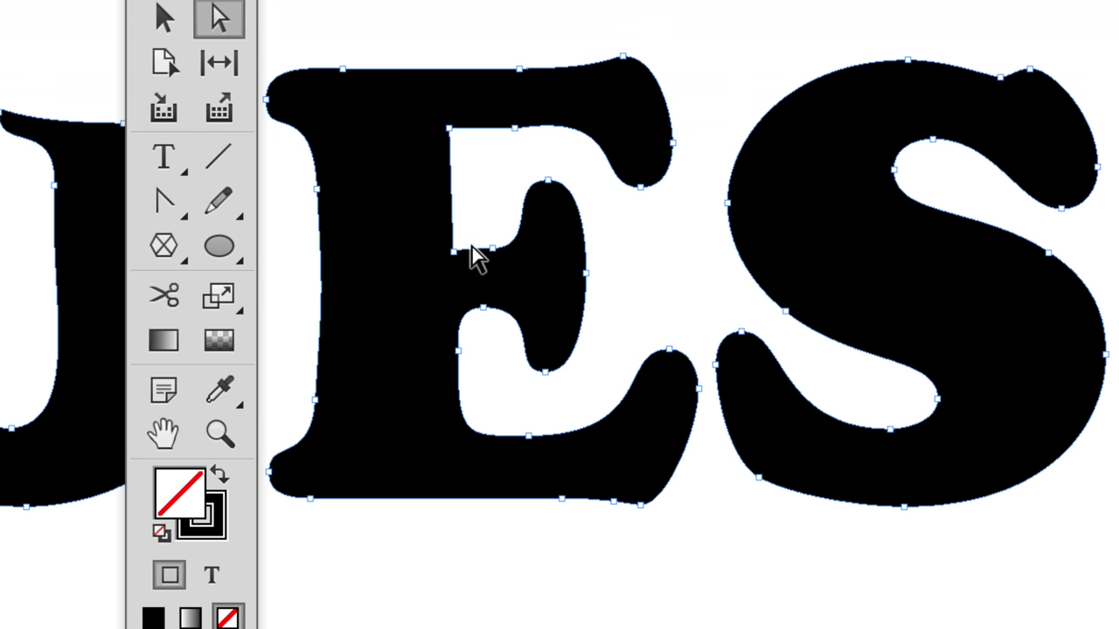
pyautogui.hotkey('shift', 'x')
pyautogui.press('Left')
pyautogui.hotkey('shift', 'x')
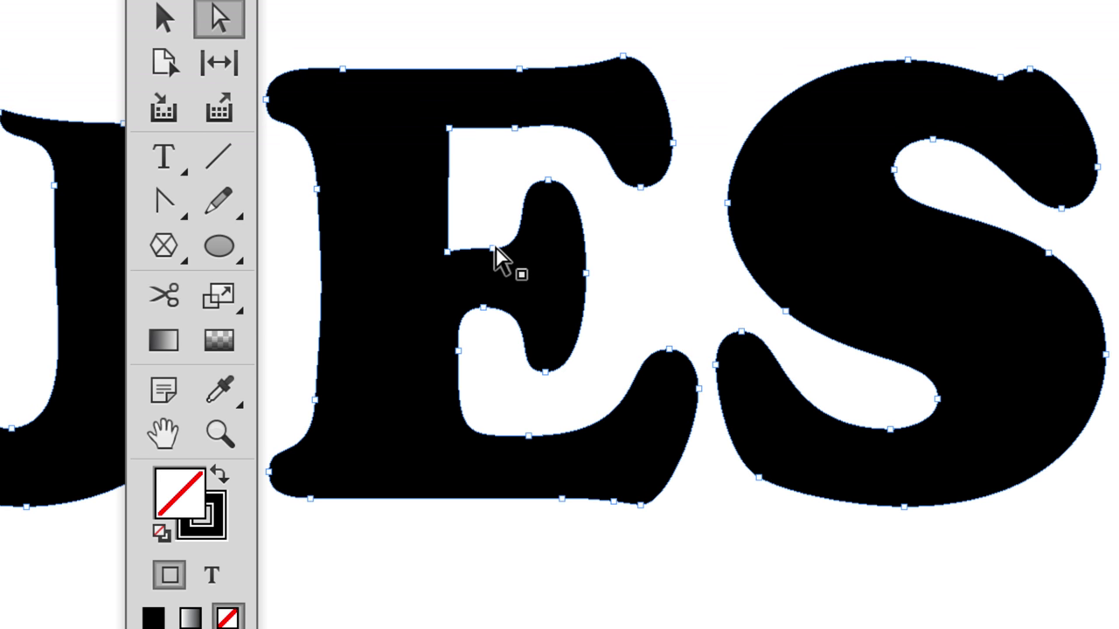
pyautogui.click(662, 280)
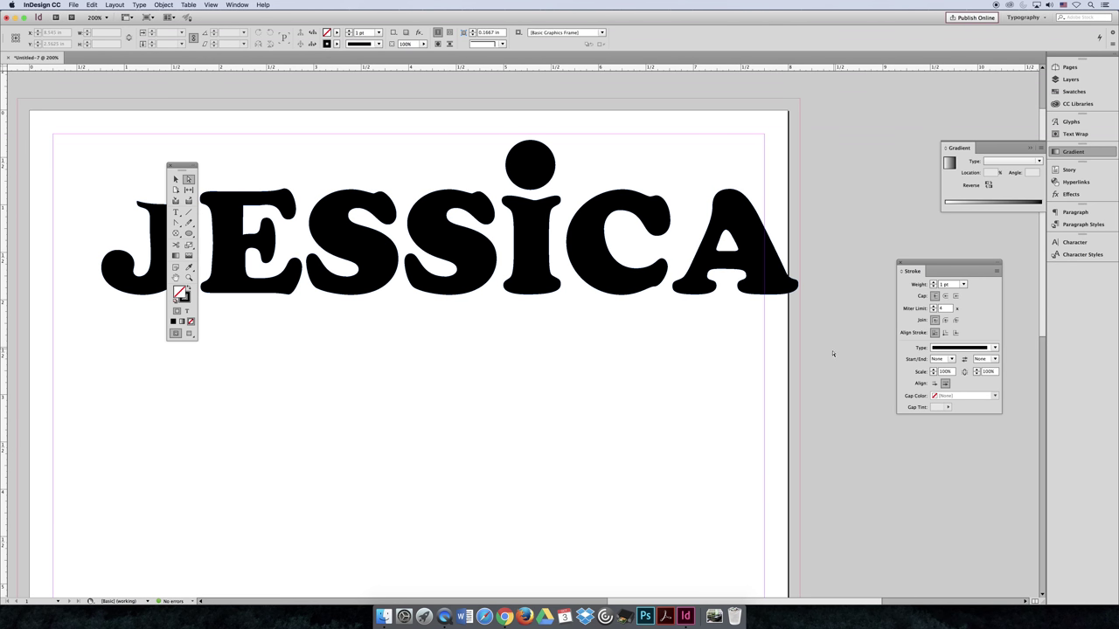
pyautogui.press('v')
# Switch to Chrome and review the Text Effects lecture slides in full screen, from slide 11 through the text wrap comparison on slide 14.
pyautogui.click(499, 616)
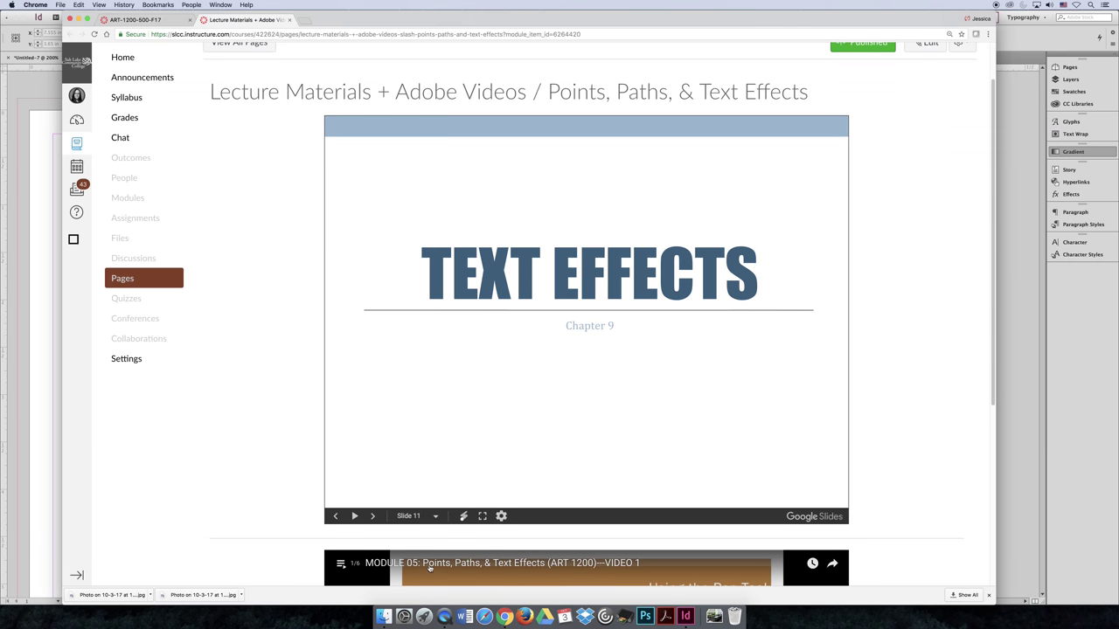
pyautogui.click(483, 516)
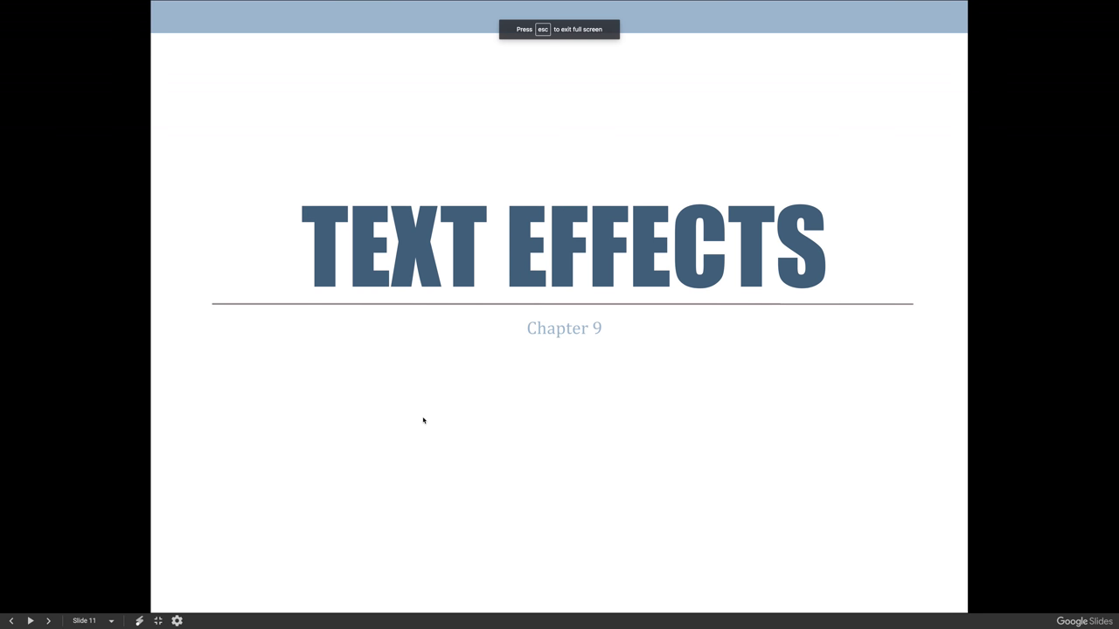
pyautogui.click(423, 421)
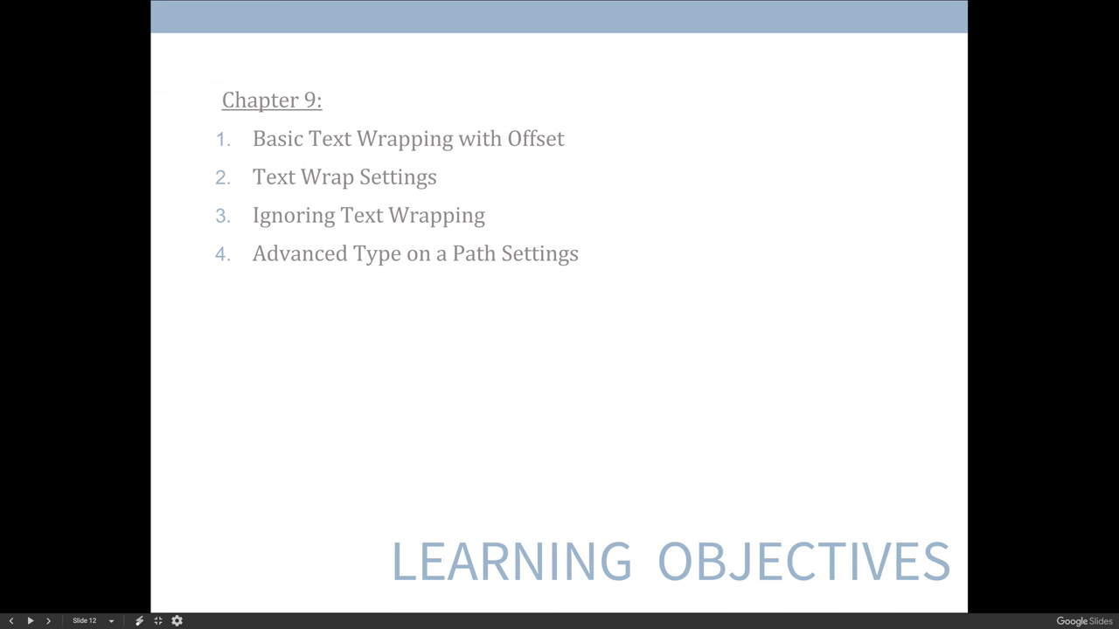
pyautogui.press('Right')
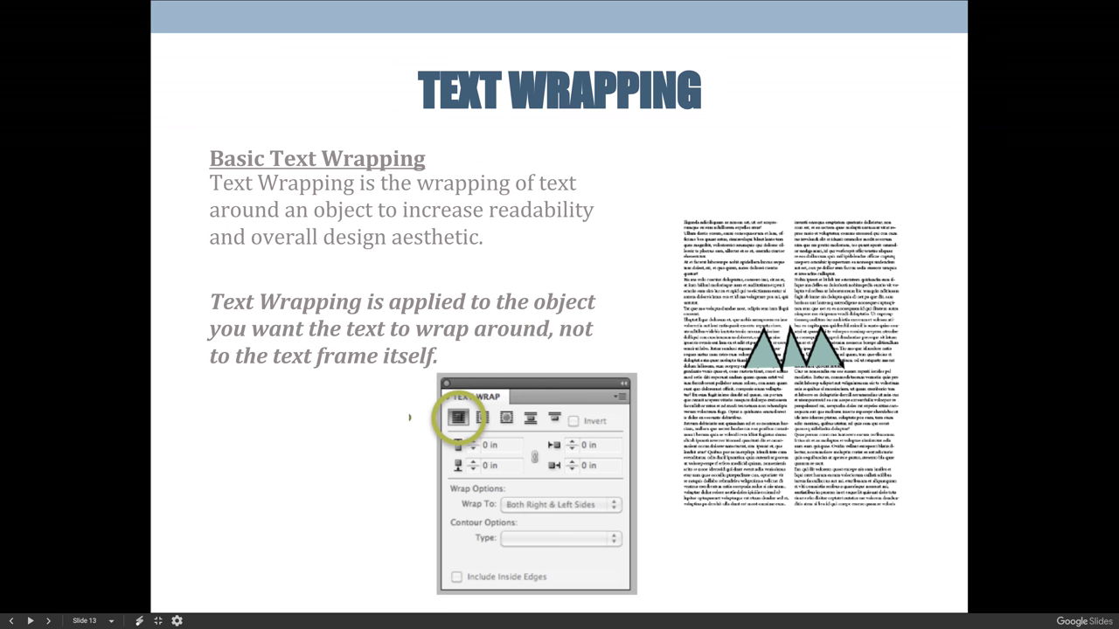
pyautogui.press('Right')
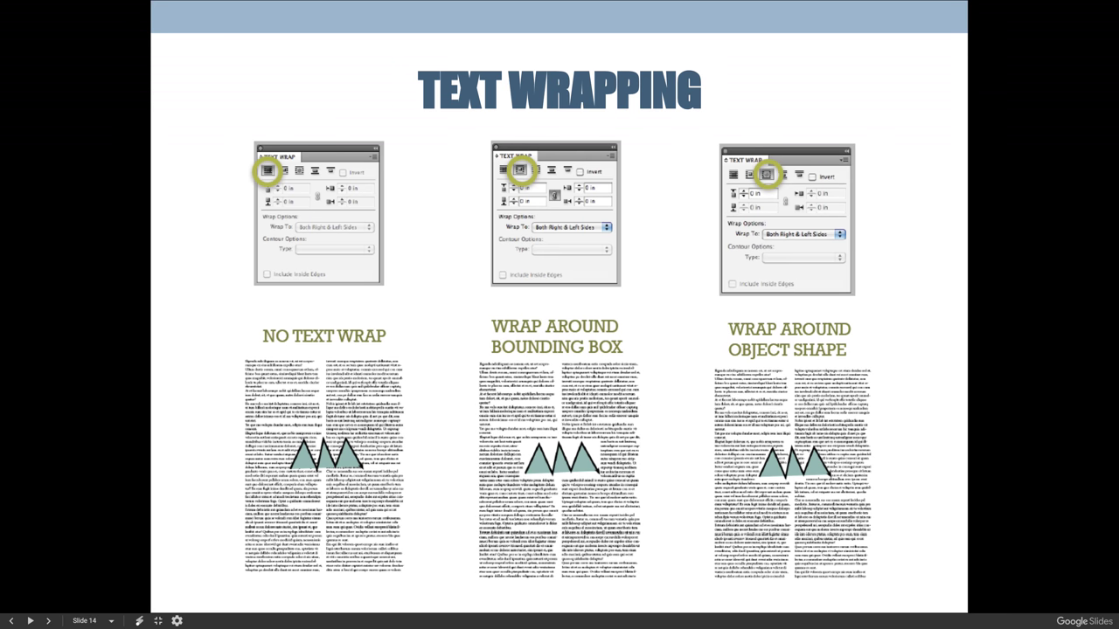
pyautogui.press('Right')
pyautogui.press('Left')
pyautogui.press('Escape')
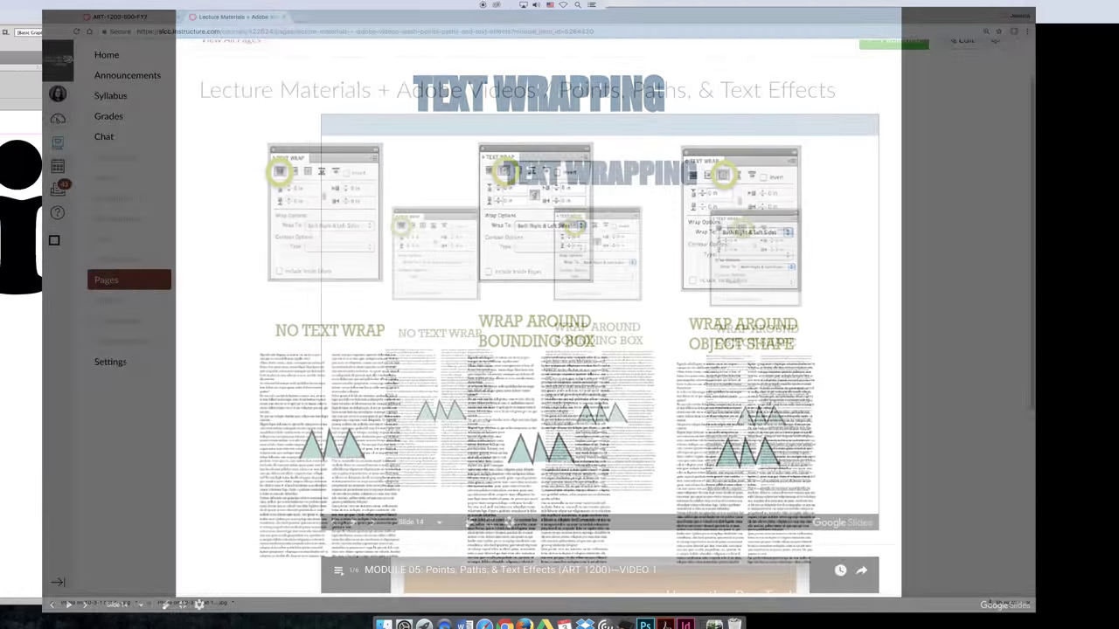
# Return to InDesign and delete all the artwork from the page.
pyautogui.click(685, 616)
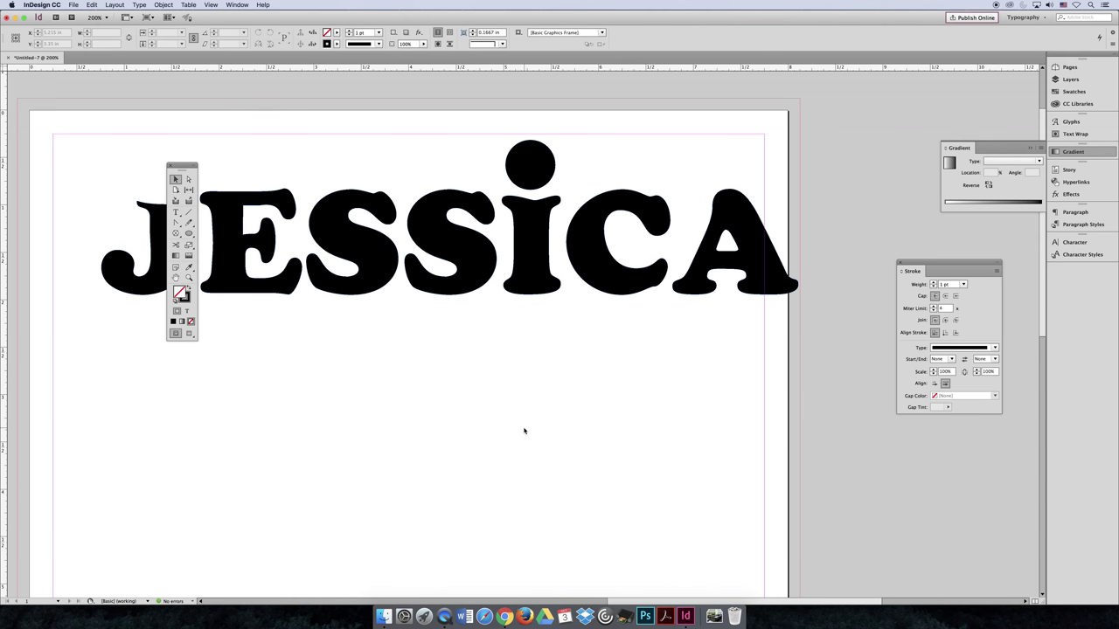
pyautogui.press('super+0')
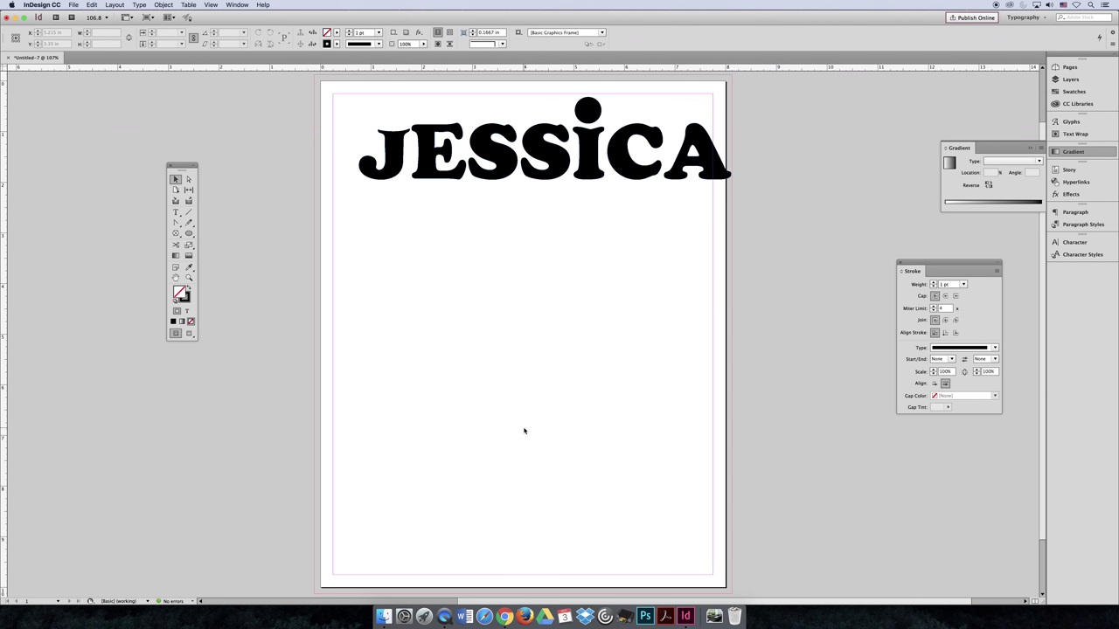
pyautogui.press('super+a')
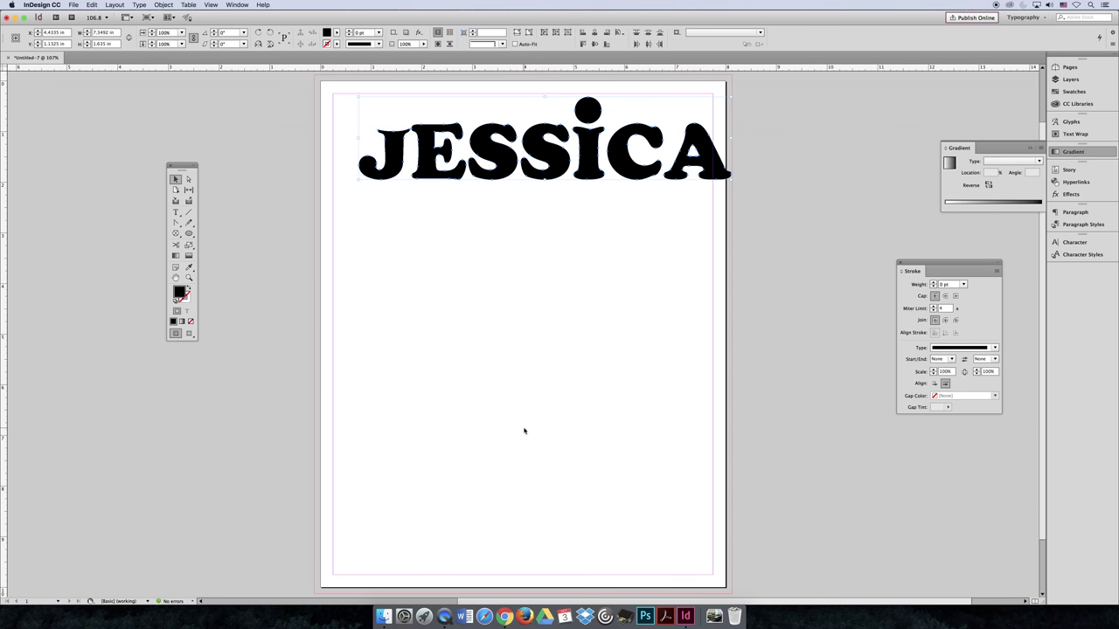
pyautogui.press('BackSpace')
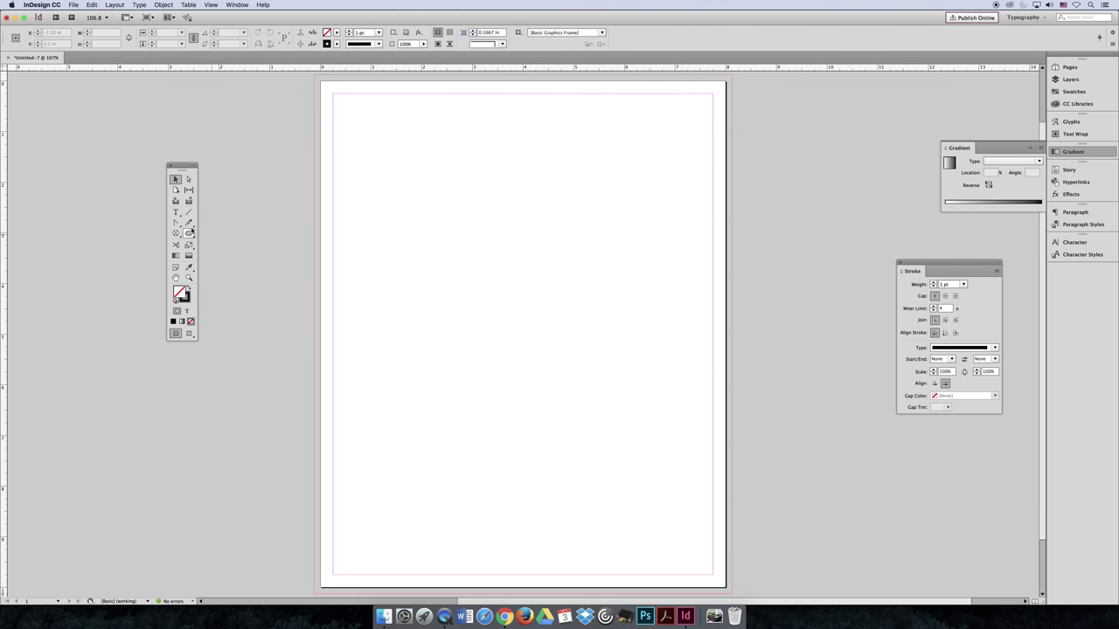
# Create a text frame spanning the page margins and fill it with placeholder text.
pyautogui.click(176, 212)
pyautogui.moveTo(334, 94); pyautogui.dragTo(712, 575)
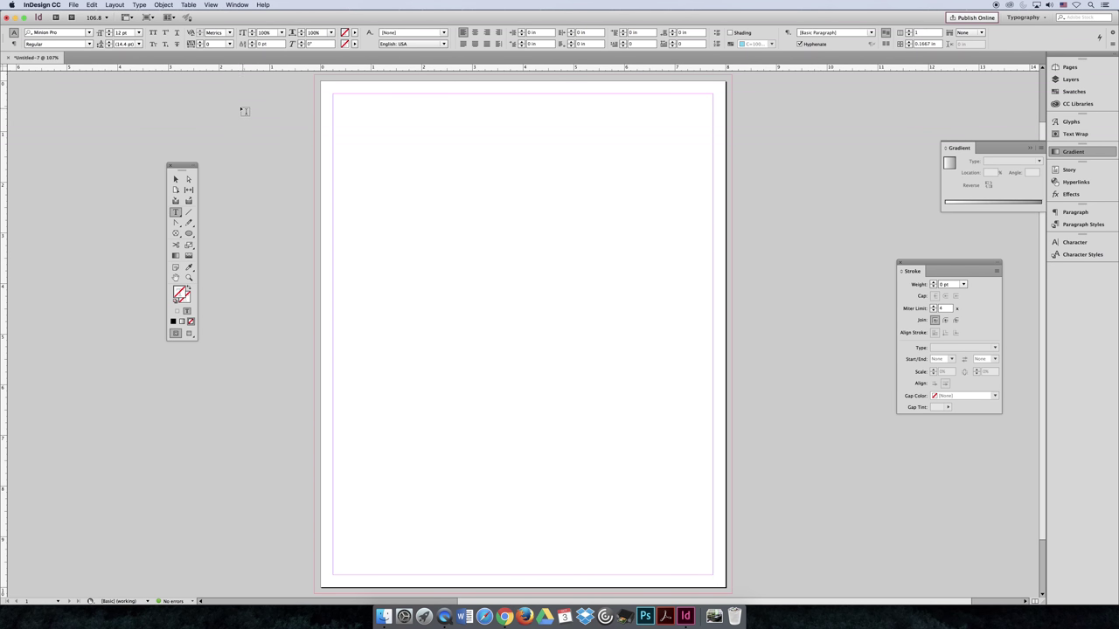
pyautogui.click(139, 4)
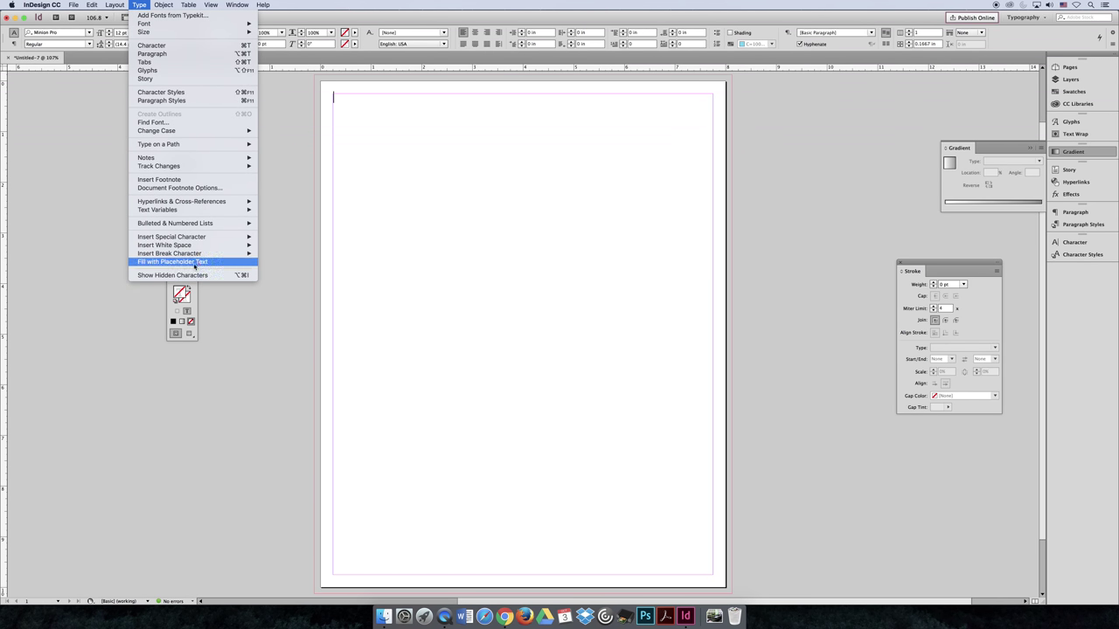
pyautogui.click(139, 262)
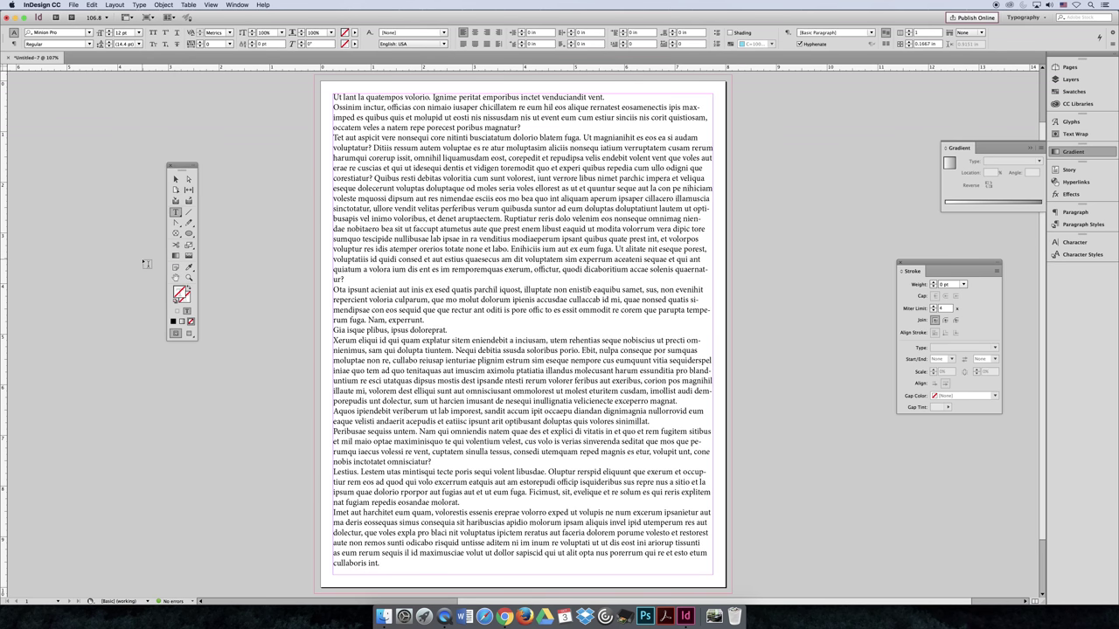
# Set the text frame to 2 columns in Text Frame Options.
pyautogui.click(176, 179)
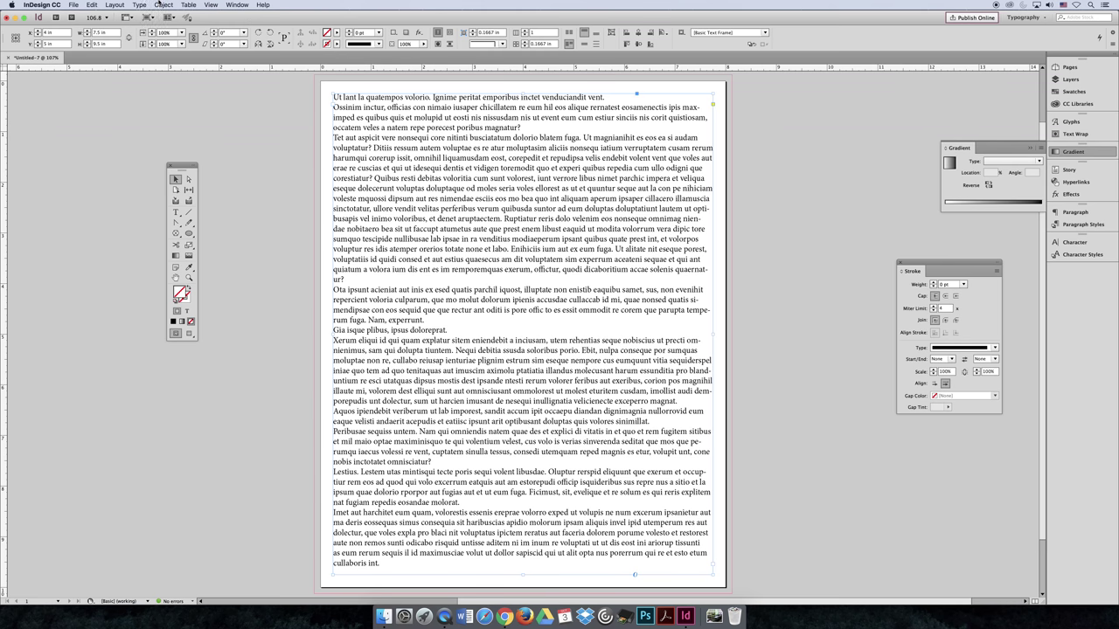
pyautogui.click(161, 5)
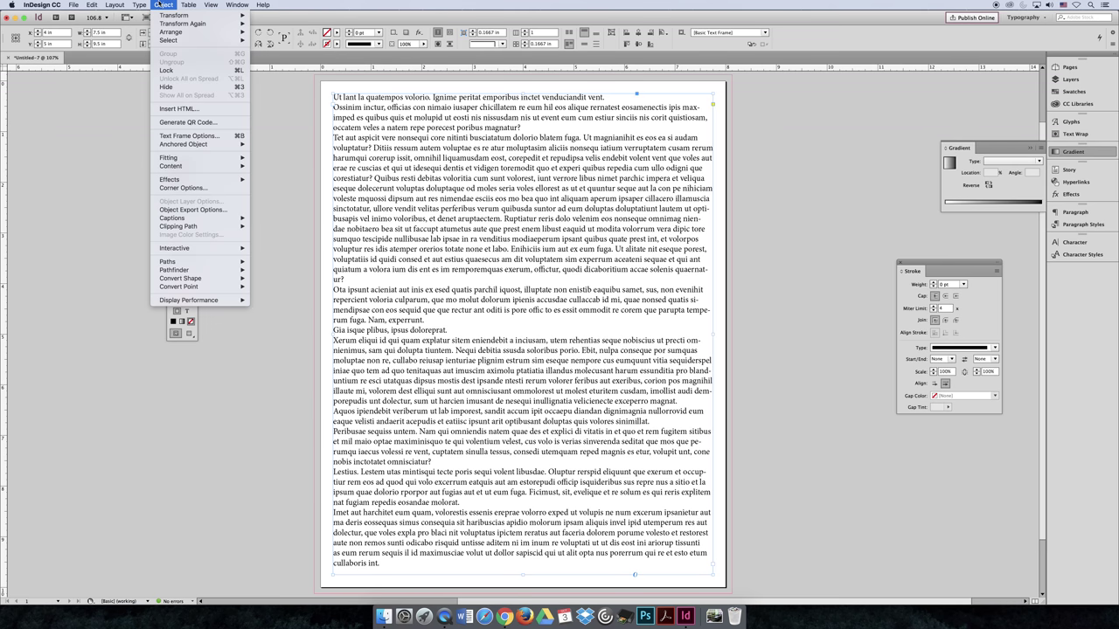
pyautogui.click(218, 136)
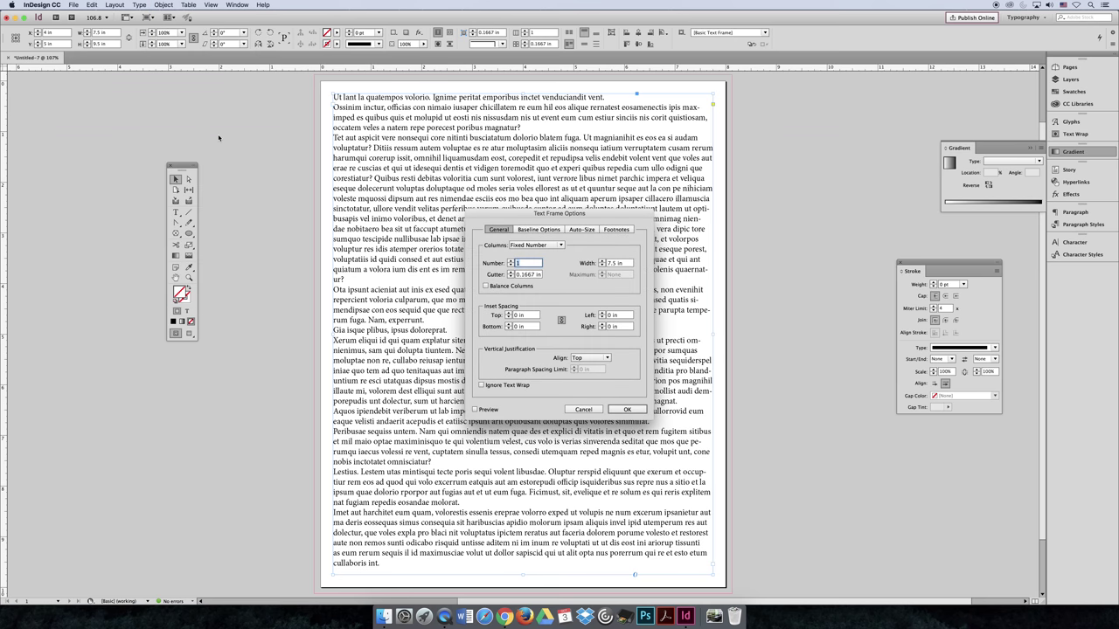
pyautogui.moveTo(569, 217); pyautogui.dragTo(818, 169)
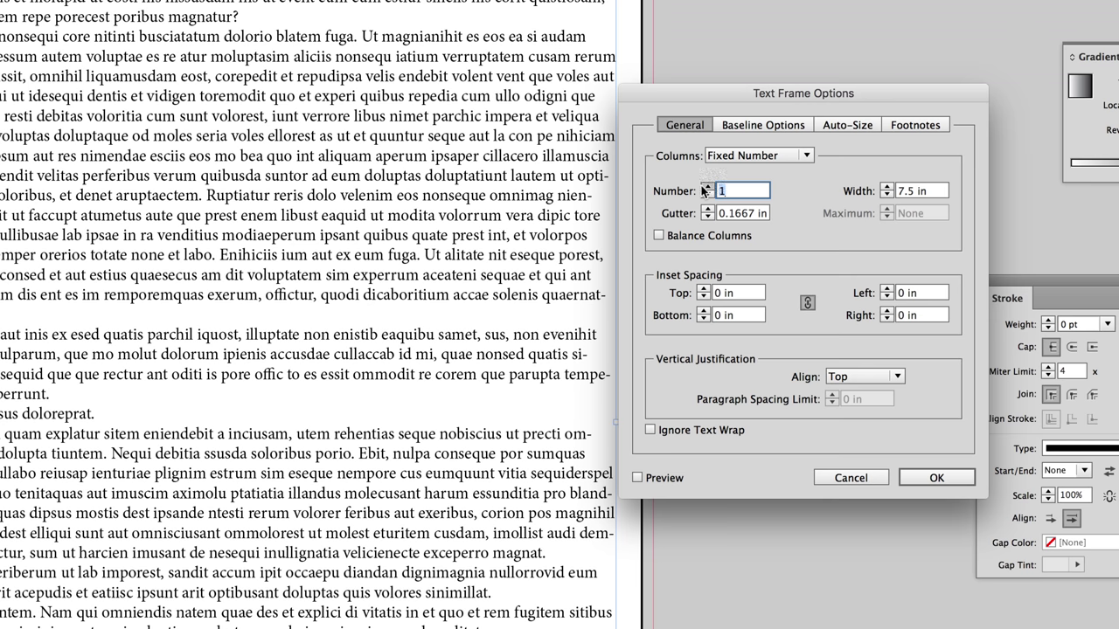
pyautogui.press('Up')
pyautogui.click(936, 477)
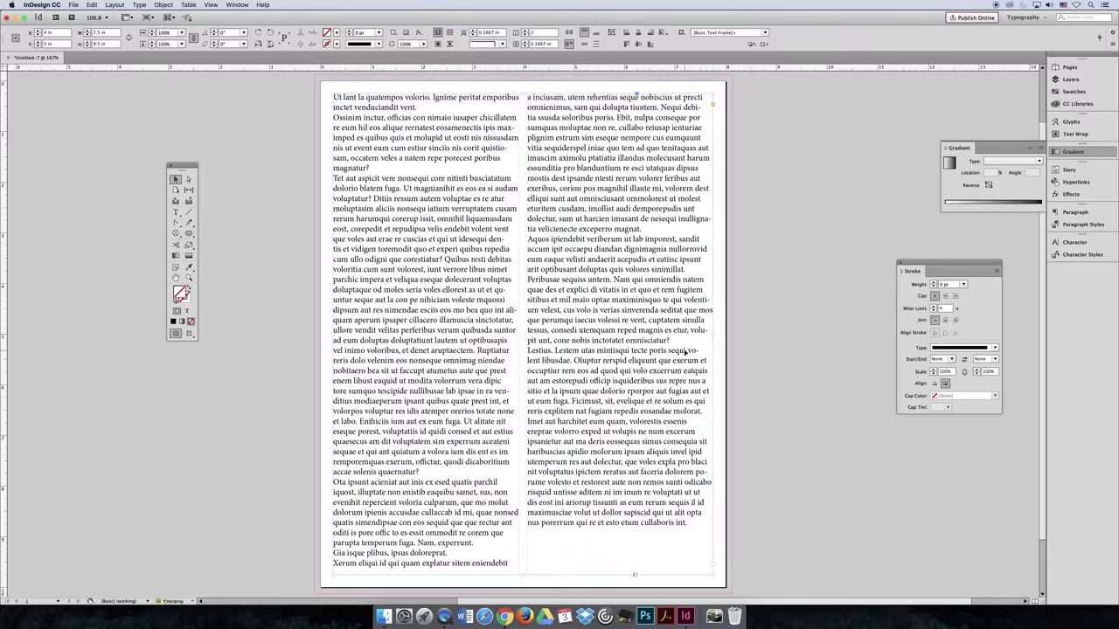
pyautogui.click(277, 202)
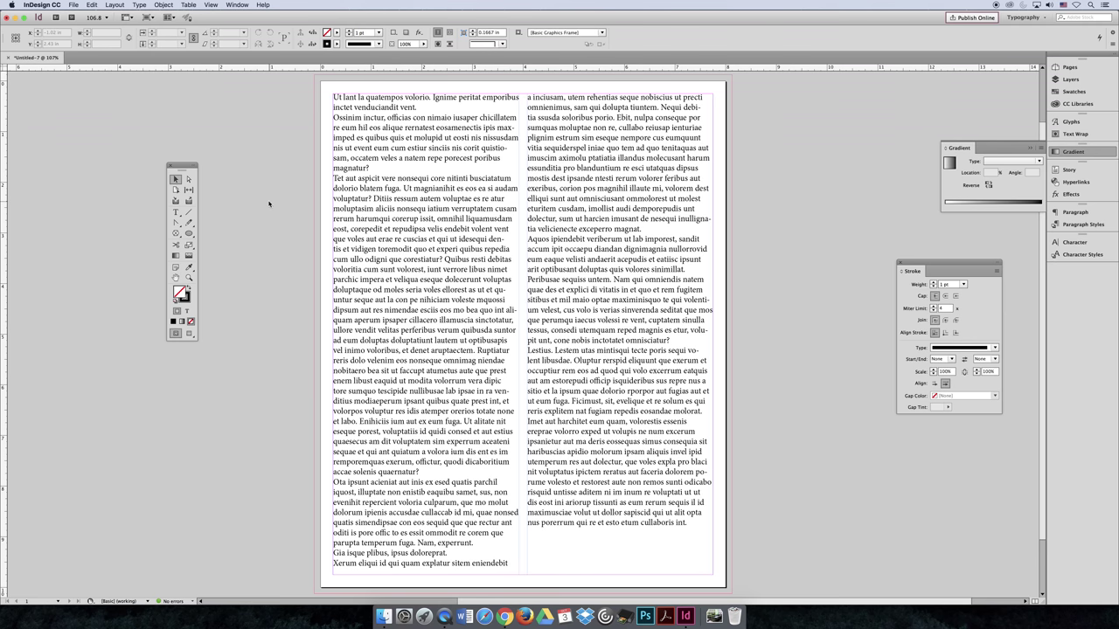
# Draw a circle about 3 in across over the page's left margin and fill it with teal.
pyautogui.moveTo(189, 232)
pyautogui.mouseDown()
pyautogui.moveTo(233, 247)
pyautogui.moveTo(406, 381)
pyautogui.mouseUp()
pyautogui.click(187, 289)
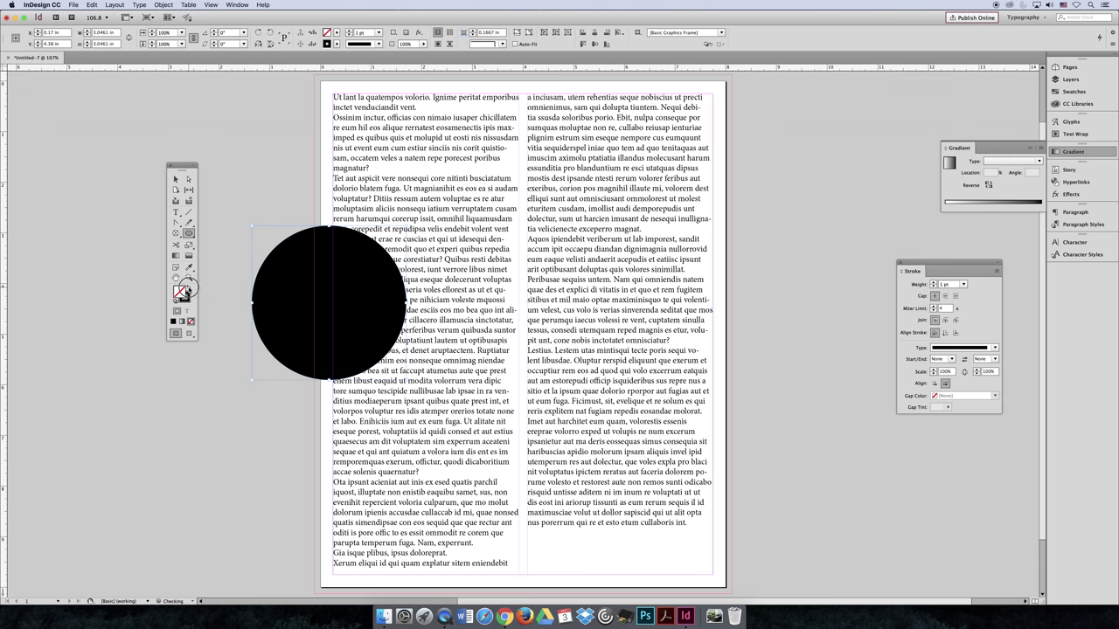
pyautogui.click(187, 290)
pyautogui.doubleClick(183, 296)
pyautogui.click(403, 280)
pyautogui.click(541, 246)
# Give the circle a green stroke with a weight of 11 pt.
pyautogui.doubleClick(185, 299)
pyautogui.click(389, 280)
pyautogui.click(542, 246)
pyautogui.click(932, 282)
pyautogui.click(932, 282)
pyautogui.click(932, 283)
pyautogui.click(932, 282)
pyautogui.click(932, 283)
pyautogui.click(932, 282)
pyautogui.click(933, 283)
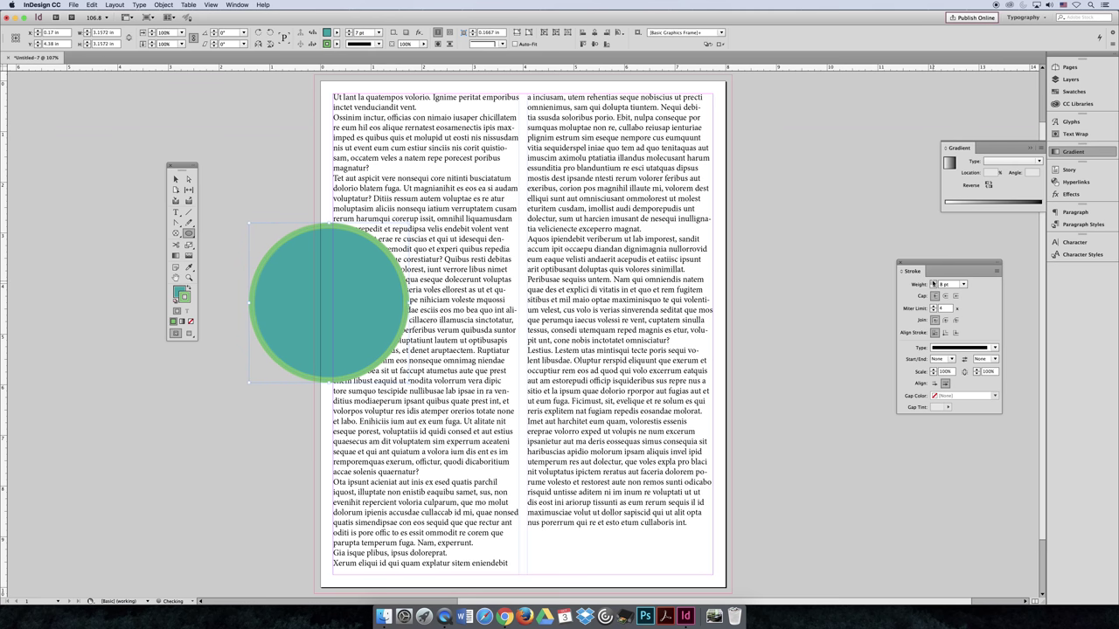
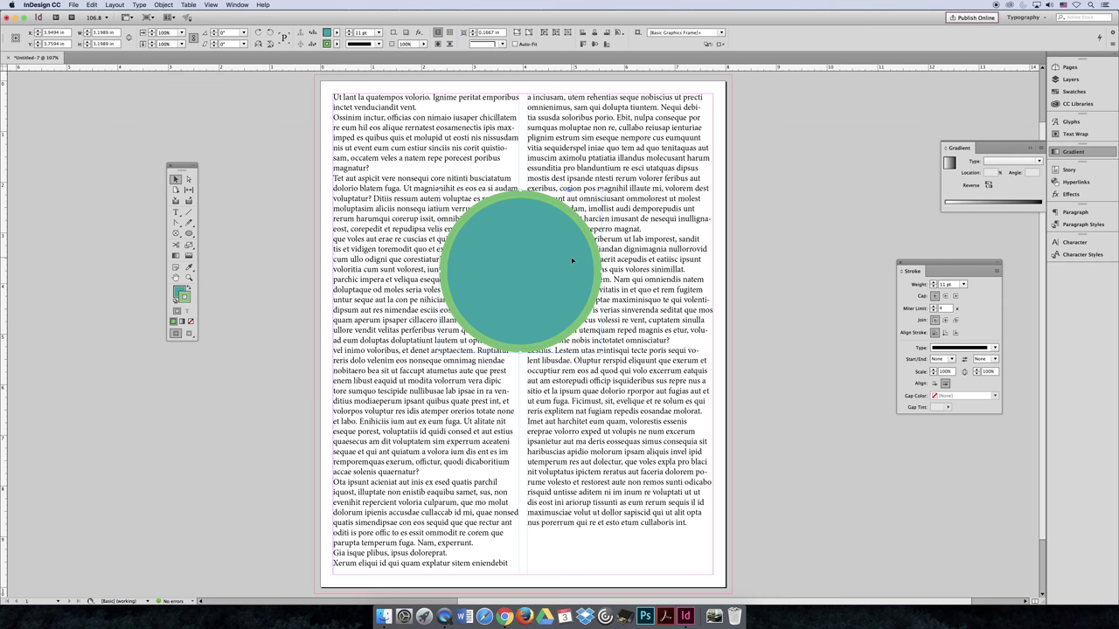
# Center the circle over the gutter between the two text columns, near mid-page.
pyautogui.moveTo(528, 283); pyautogui.dragTo(526, 306)
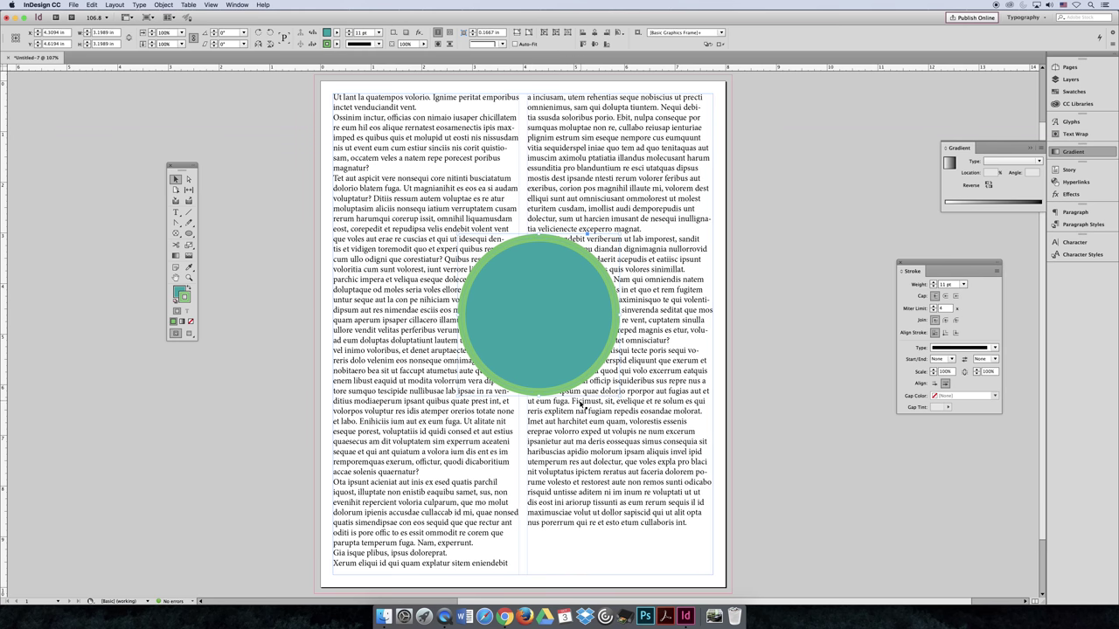
pyautogui.moveTo(547, 337); pyautogui.dragTo(531, 332)
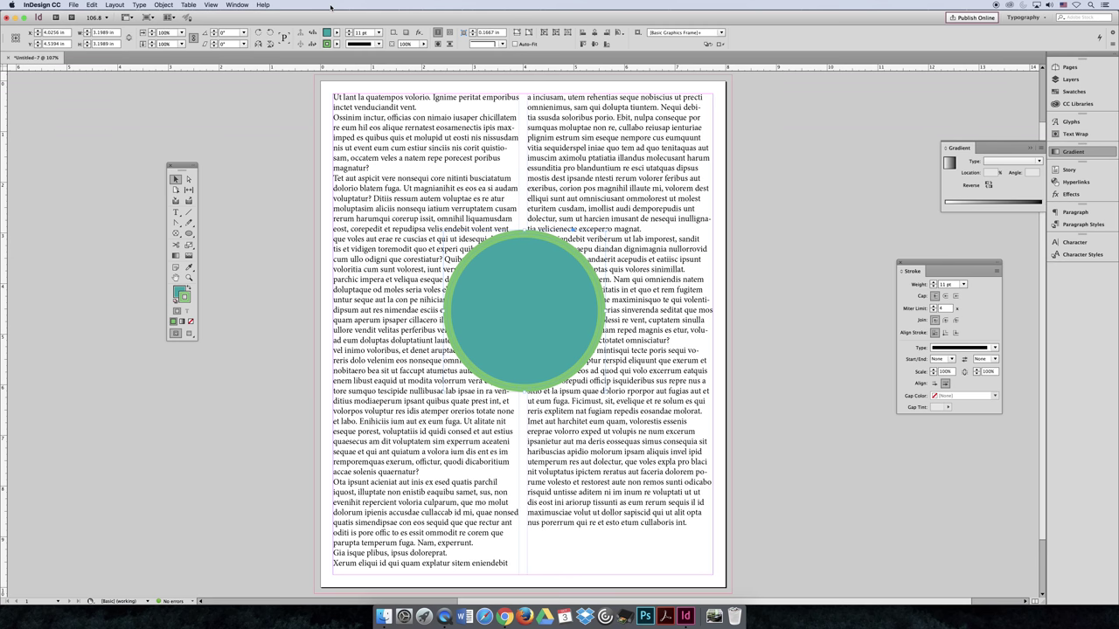
# Apply Text Wrap to the circle so that the column text wraps around its bounding box.
pyautogui.click(241, 5)
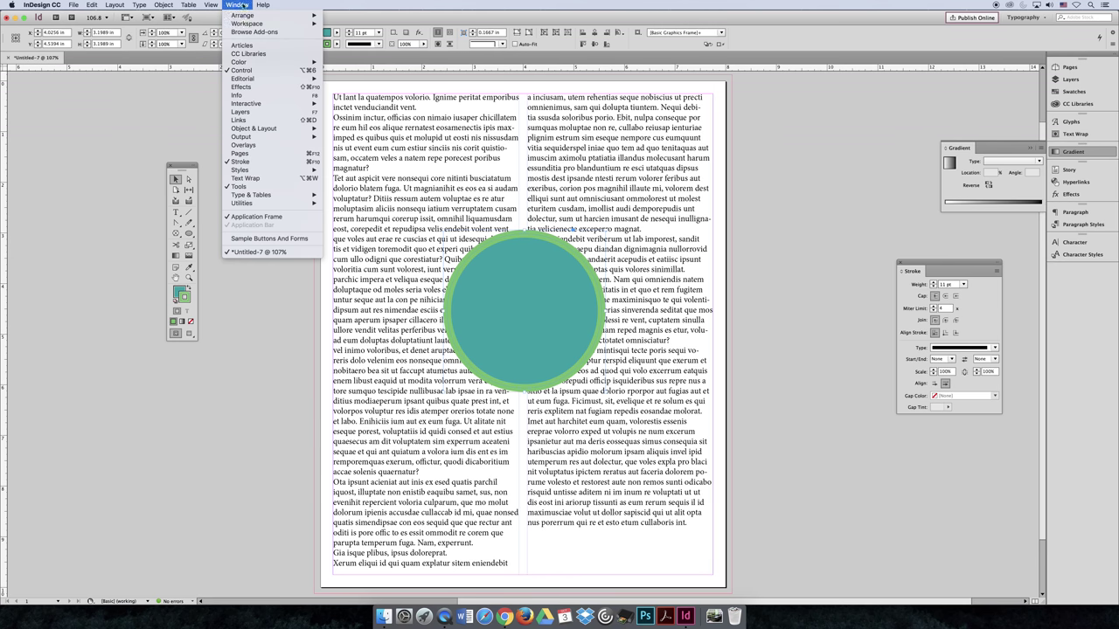
pyautogui.moveTo(273, 199)
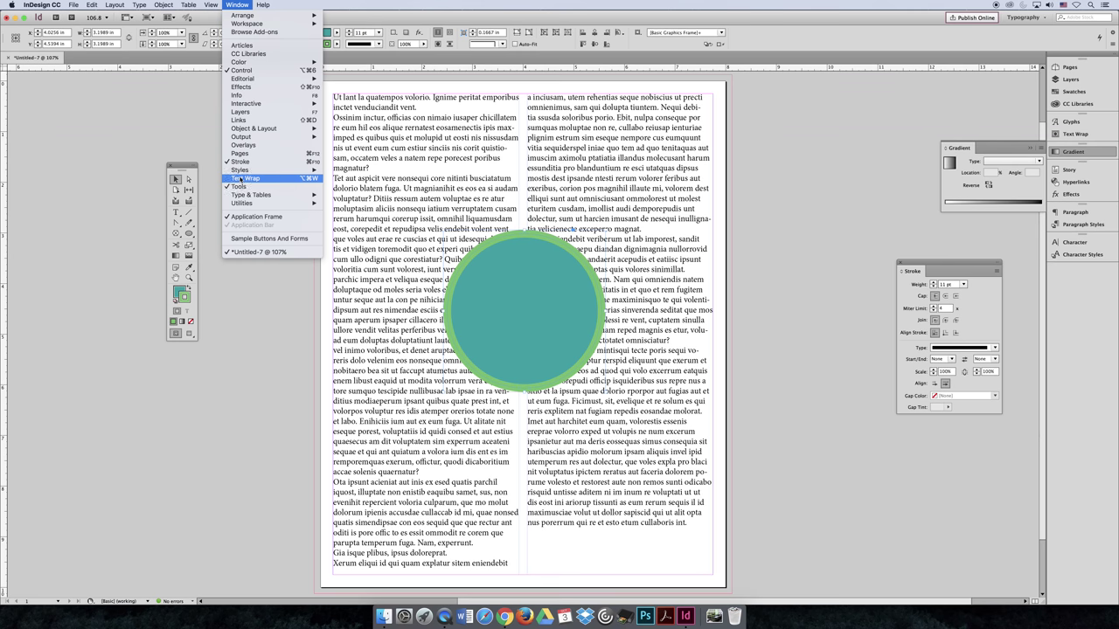
pyautogui.click(240, 179)
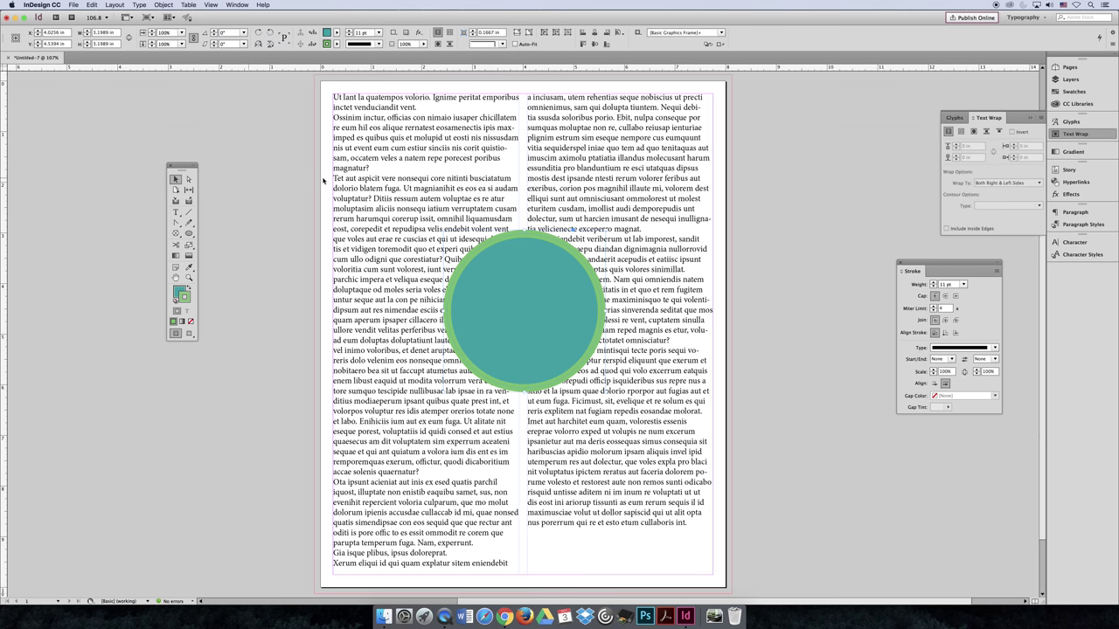
pyautogui.moveTo(805, 206); pyautogui.dragTo(659, 242)
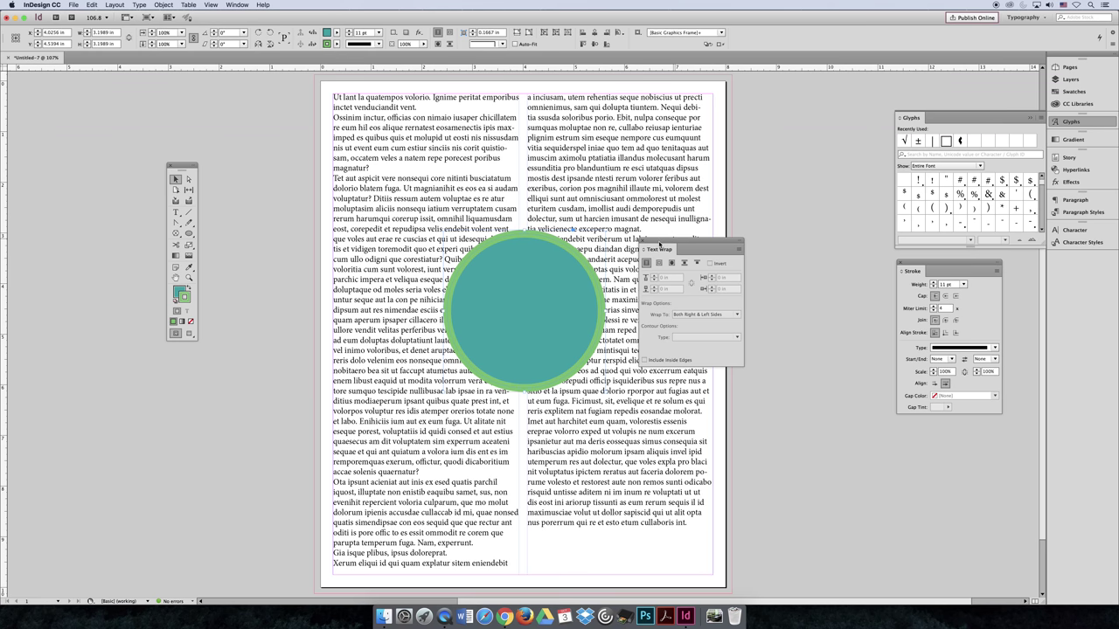
pyautogui.click(574, 149)
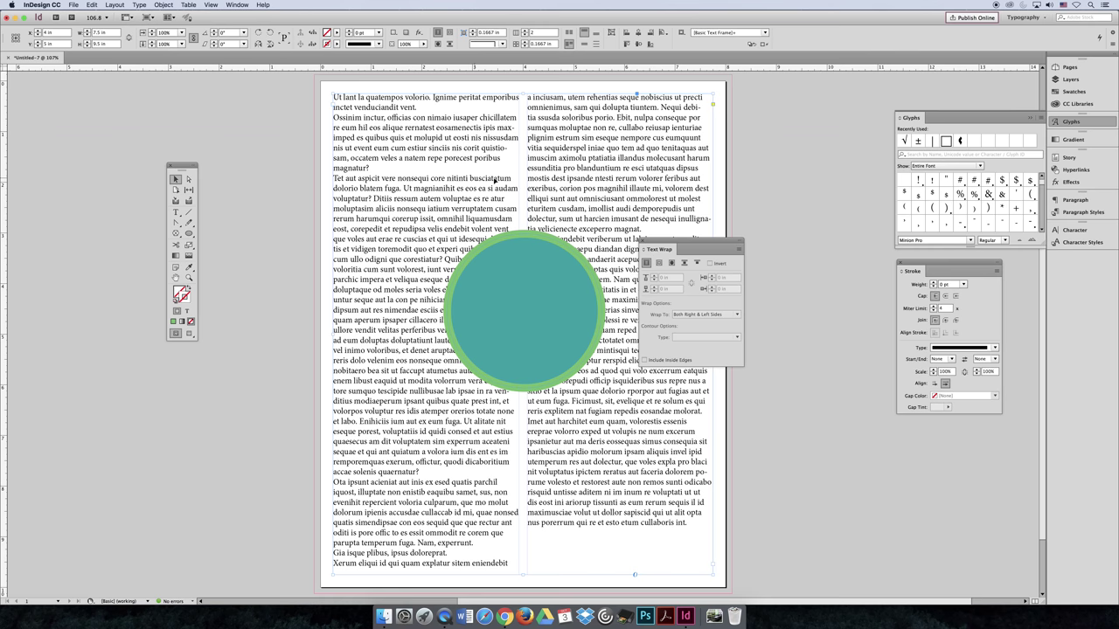
pyautogui.click(536, 314)
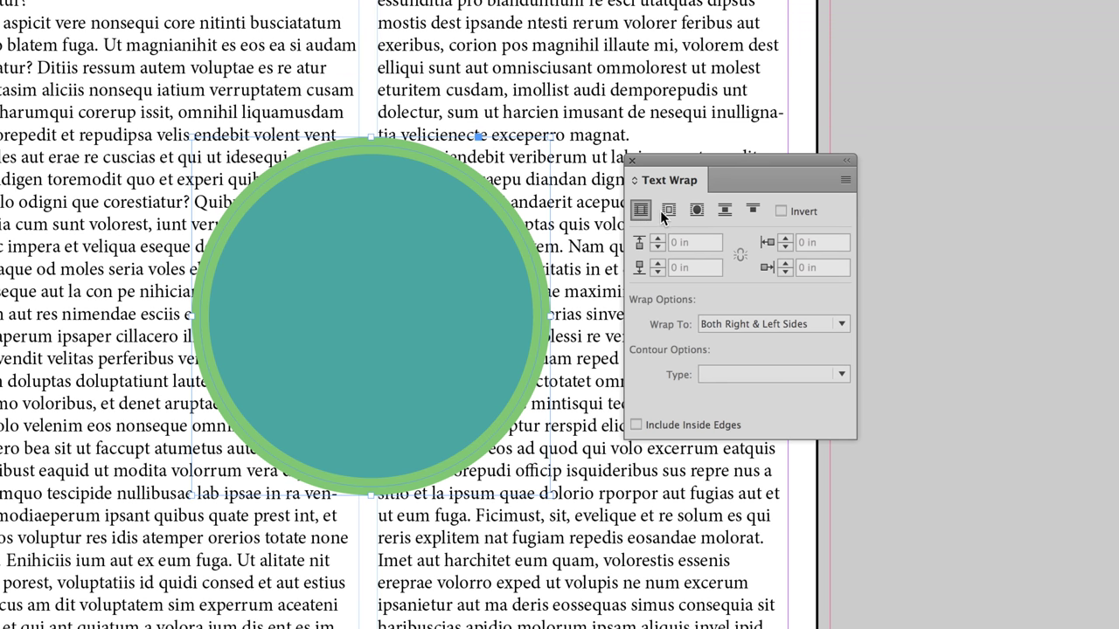
pyautogui.click(670, 211)
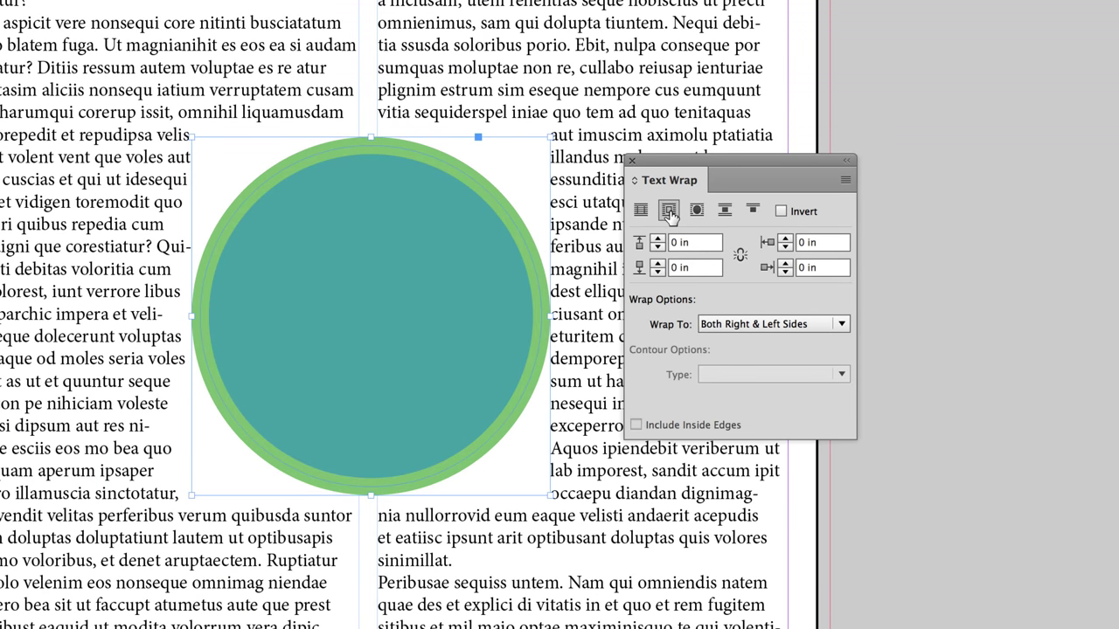
pyautogui.click(374, 565)
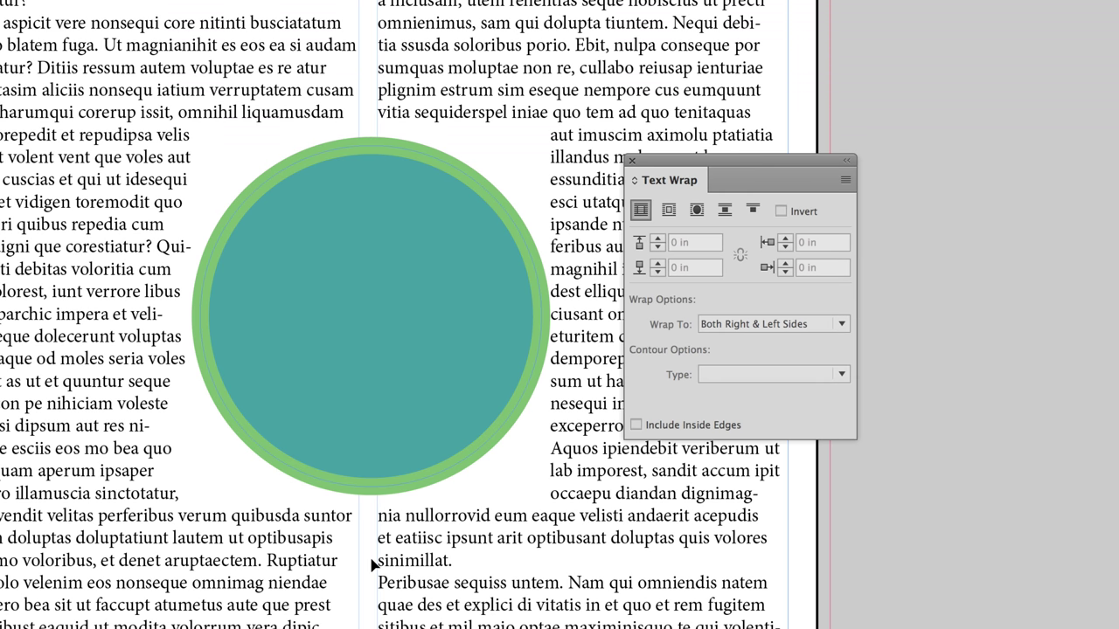
# Justify all of the two-column placeholder text with the last line of each paragraph aligned left.
pyautogui.doubleClick(610, 131)
pyautogui.hotkey('ctrl', 'a')
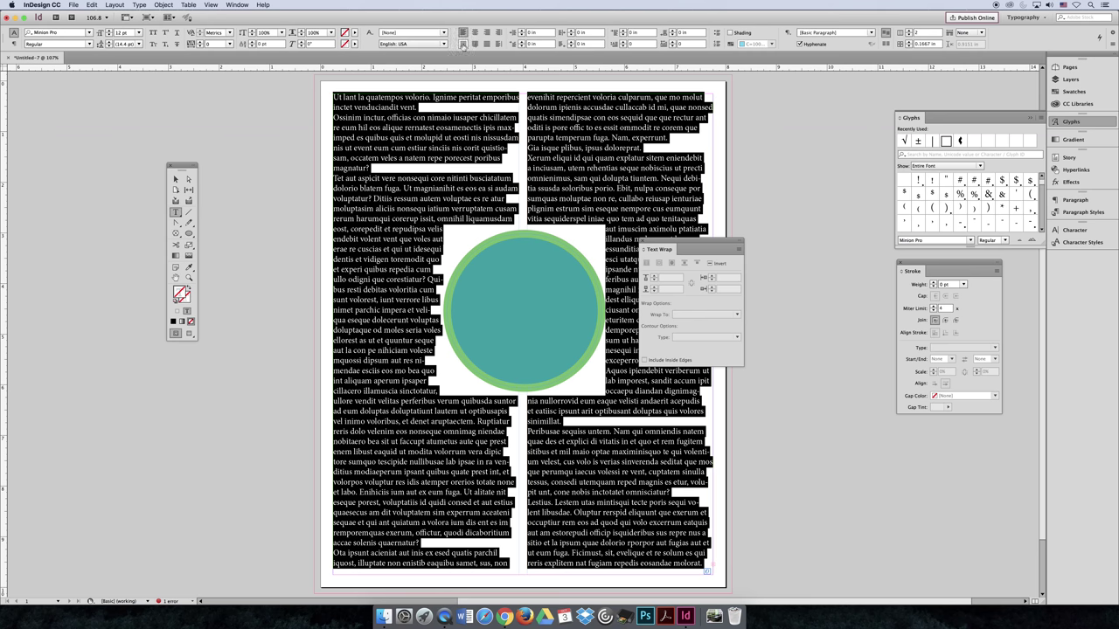
pyautogui.click(450, 39)
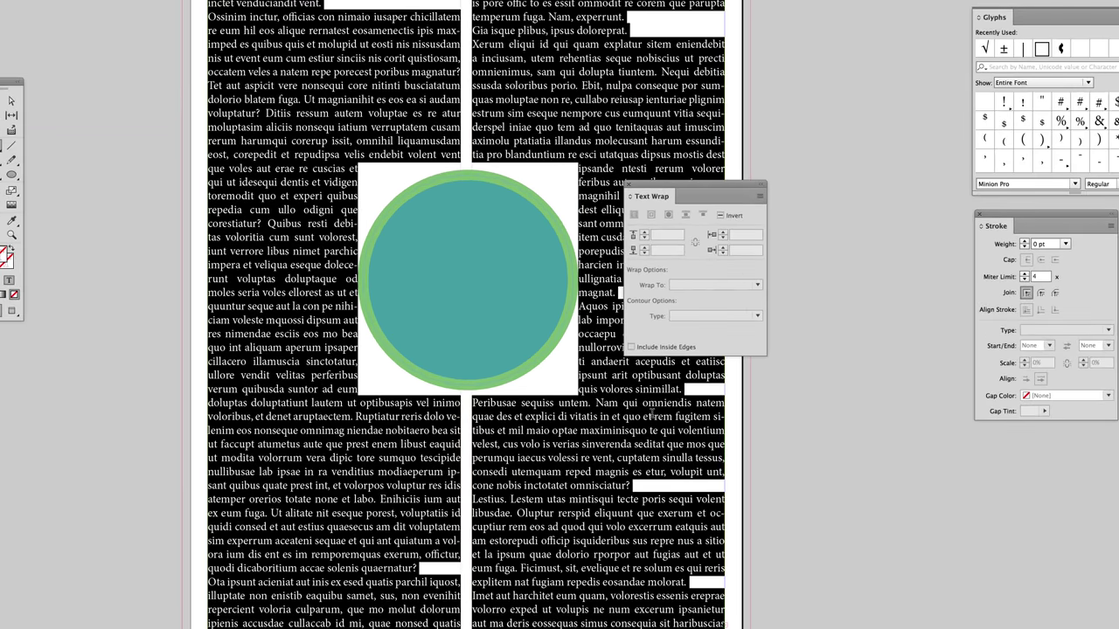
pyautogui.click(660, 410)
# Nudge the circle up in small increments by about two text lines, keeping it over the gutter.
pyautogui.scroll(3, 653, 415)
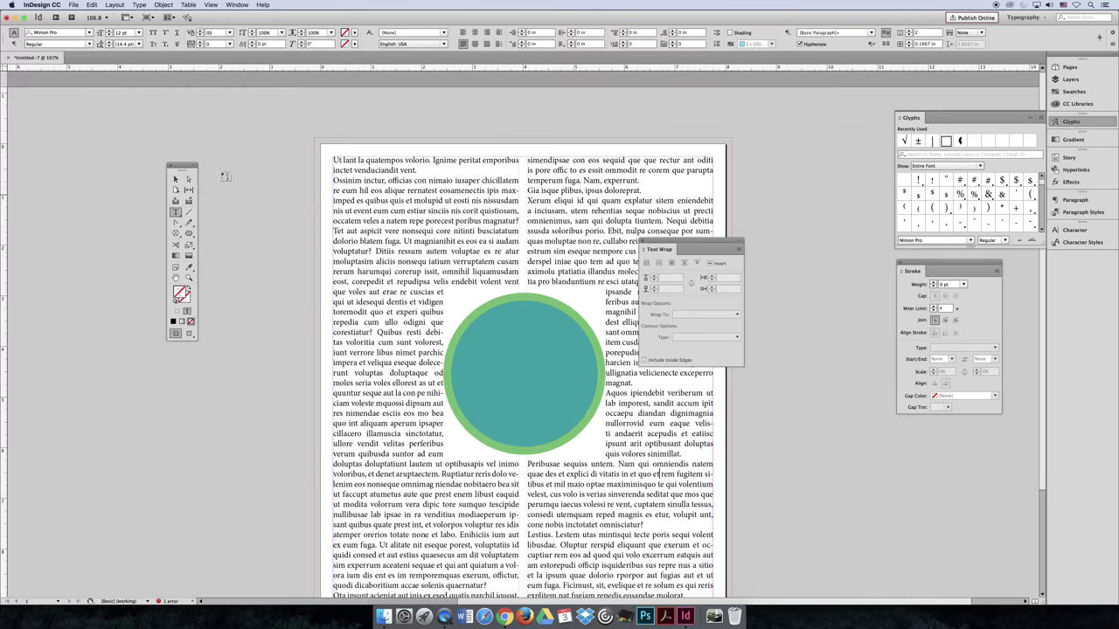
pyautogui.press('Escape')
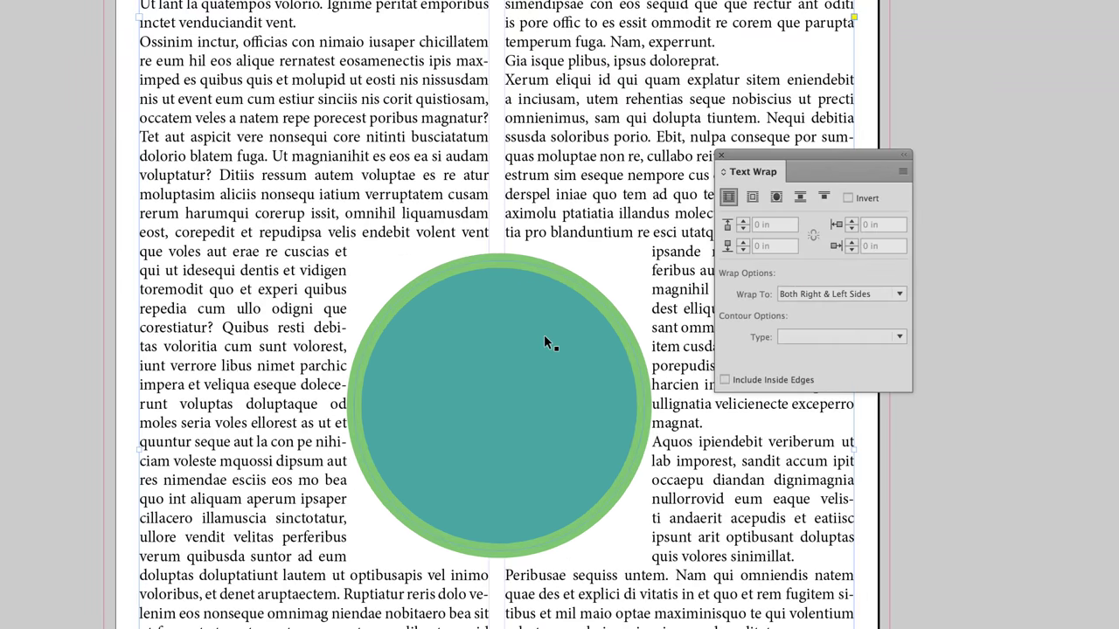
pyautogui.click(548, 342)
pyautogui.press('Up')
pyautogui.press('Up')
pyautogui.press('Up')
pyautogui.press('Up')
pyautogui.press('Up')
pyautogui.press('Up')
pyautogui.press('Up')
pyautogui.press('Up')
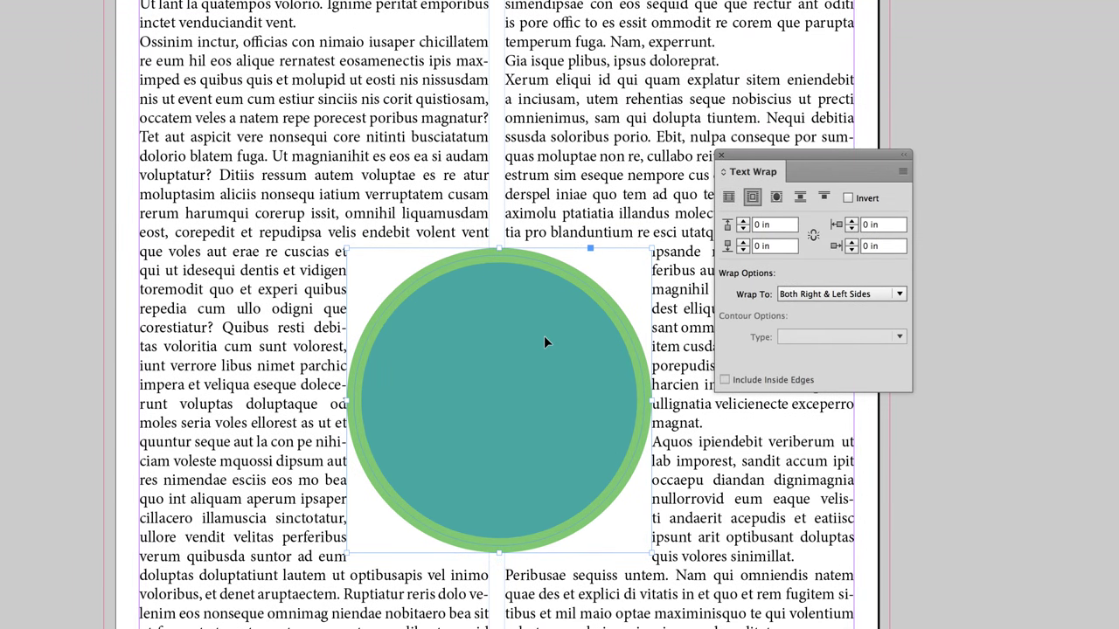
pyautogui.press('Up')
pyautogui.press('Up')
pyautogui.press('Up')
pyautogui.press('Up')
pyautogui.press('Up')
pyautogui.press('Up')
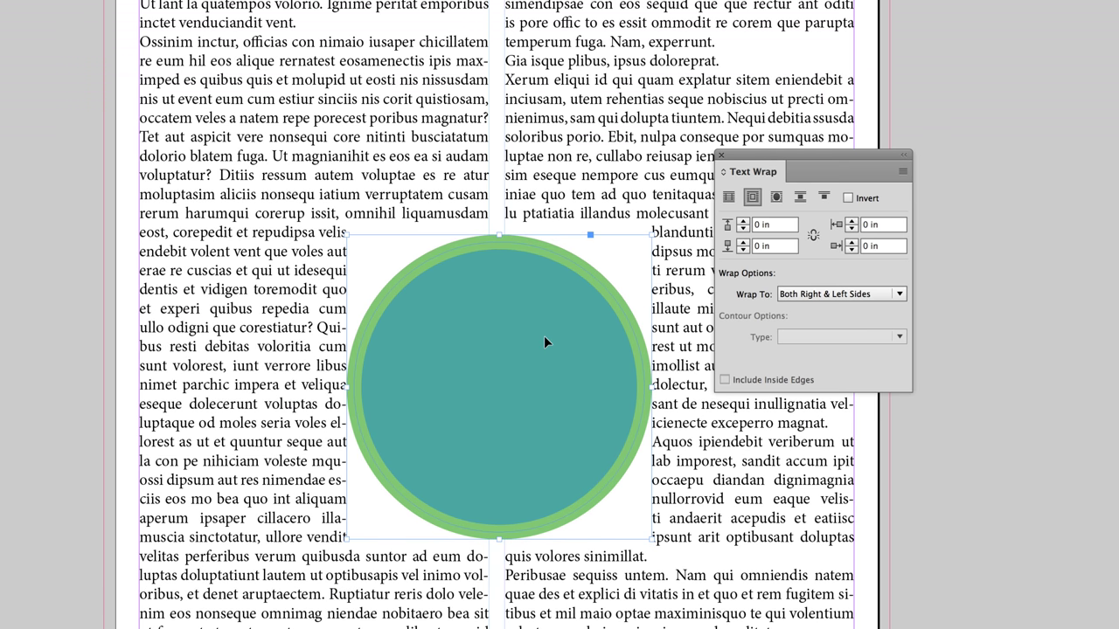
pyautogui.press('Down')
pyautogui.press('Down')
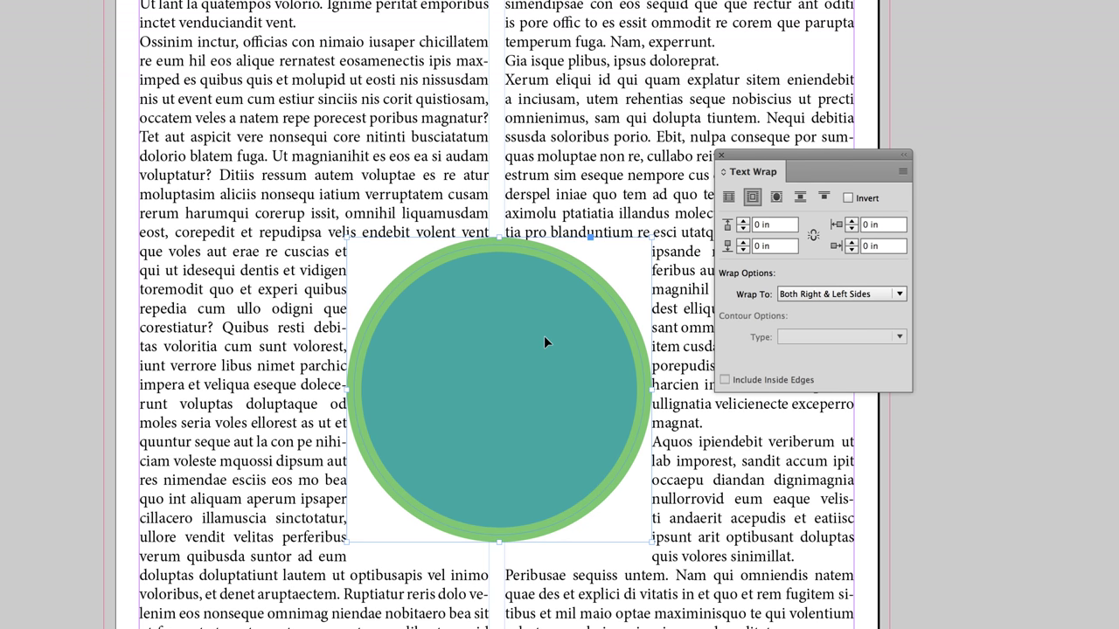
pyautogui.press('Up')
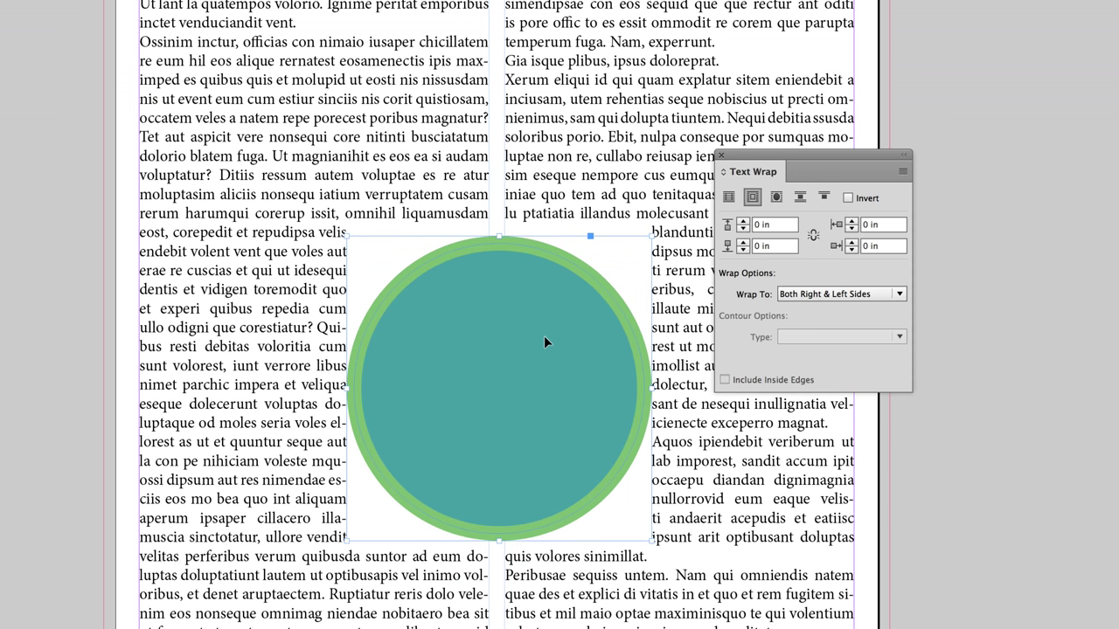
pyautogui.press('Up')
pyautogui.press('Up')
pyautogui.press('Up')
pyautogui.press('Up')
pyautogui.press('Up')
pyautogui.press('Up')
pyautogui.press('Up')
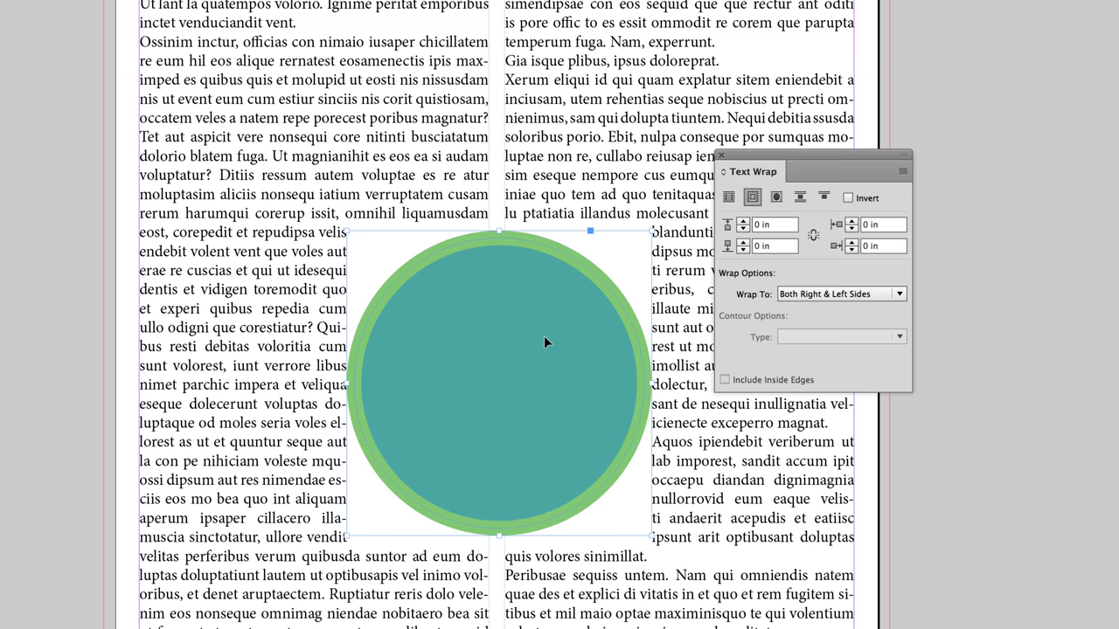
pyautogui.press('Up')
pyautogui.press('Up')
pyautogui.press('Up')
pyautogui.press('Up')
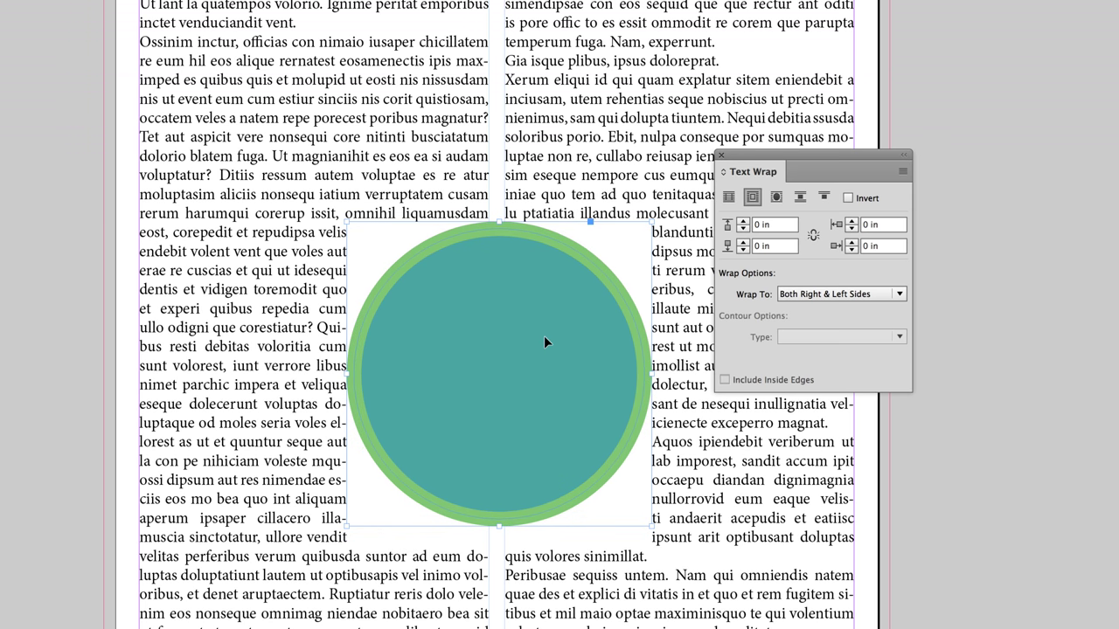
pyautogui.press('Up')
pyautogui.press('Up')
pyautogui.press('Up')
pyautogui.press('Up')
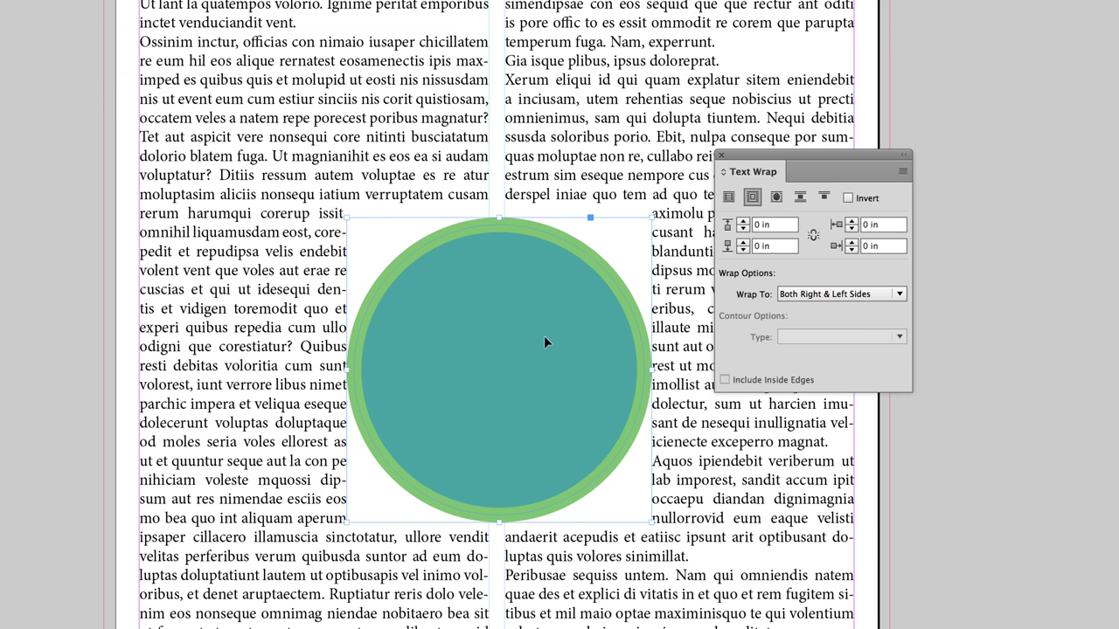
pyautogui.press('Up')
pyautogui.press('Up')
pyautogui.press('Up')
pyautogui.press('Up')
pyautogui.press('Up')
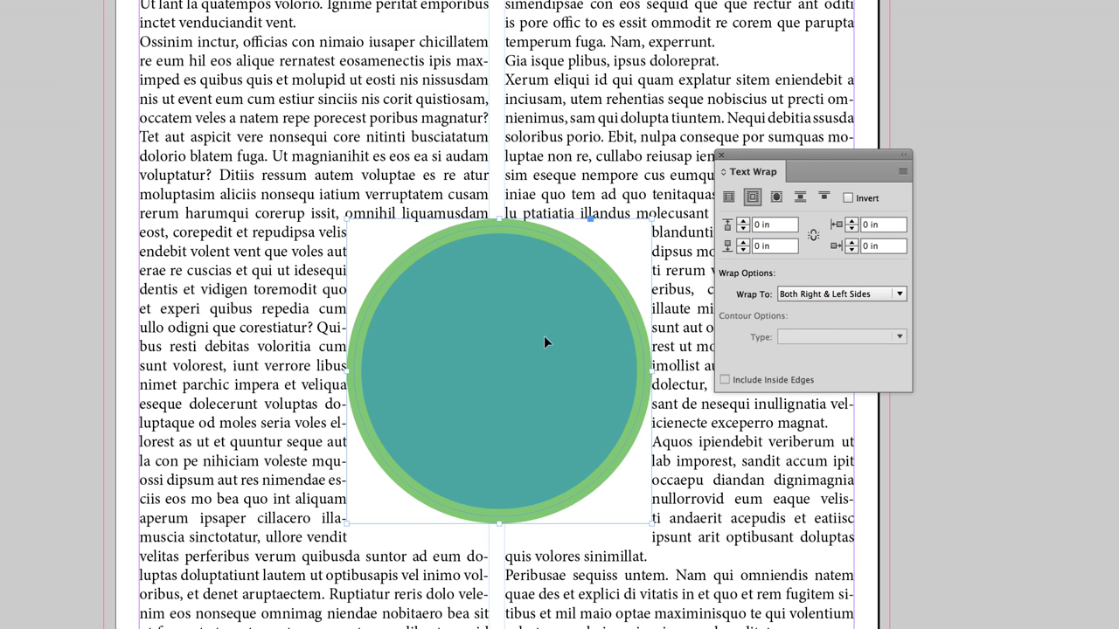
pyautogui.press('Up')
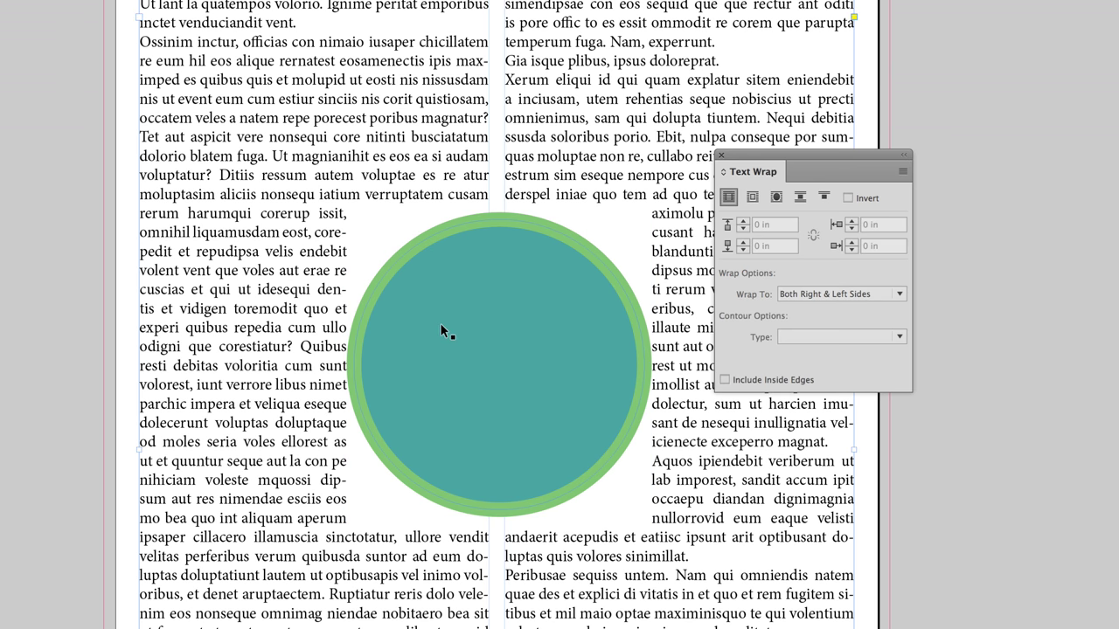
# Change the circle's text wrap to Wrap Around Object Shape.
pyautogui.click(776, 198)
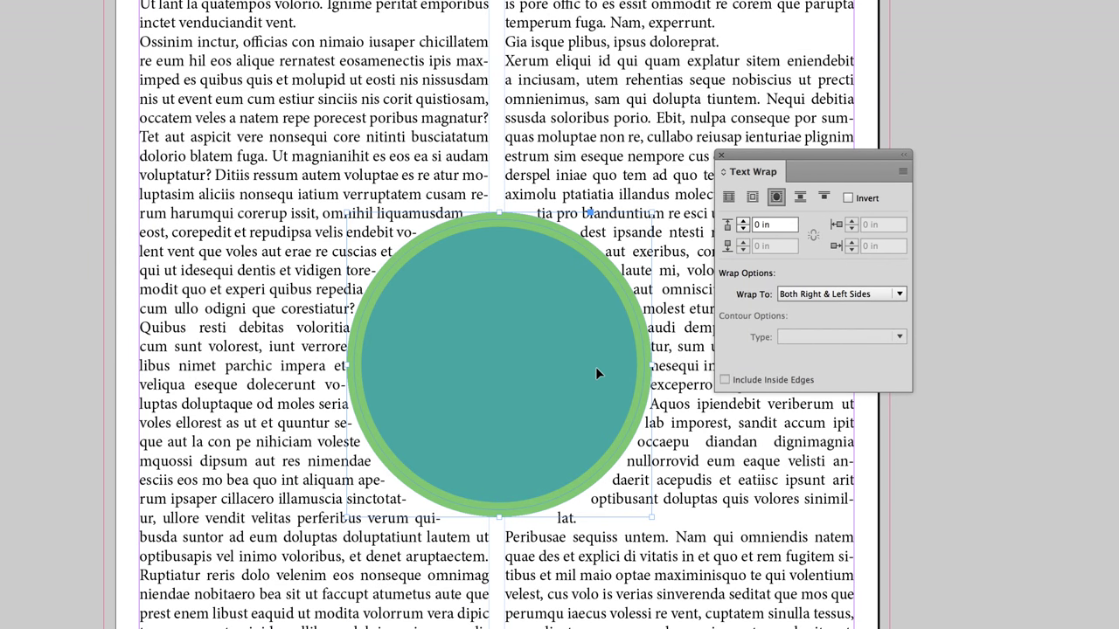
pyautogui.click(703, 550)
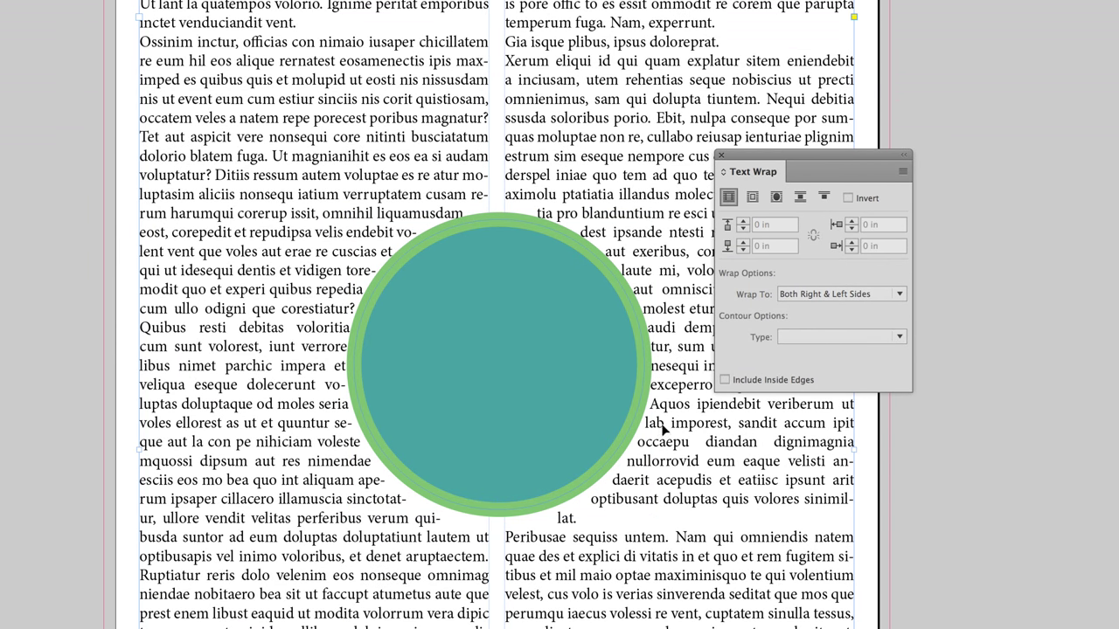
pyautogui.click(508, 376)
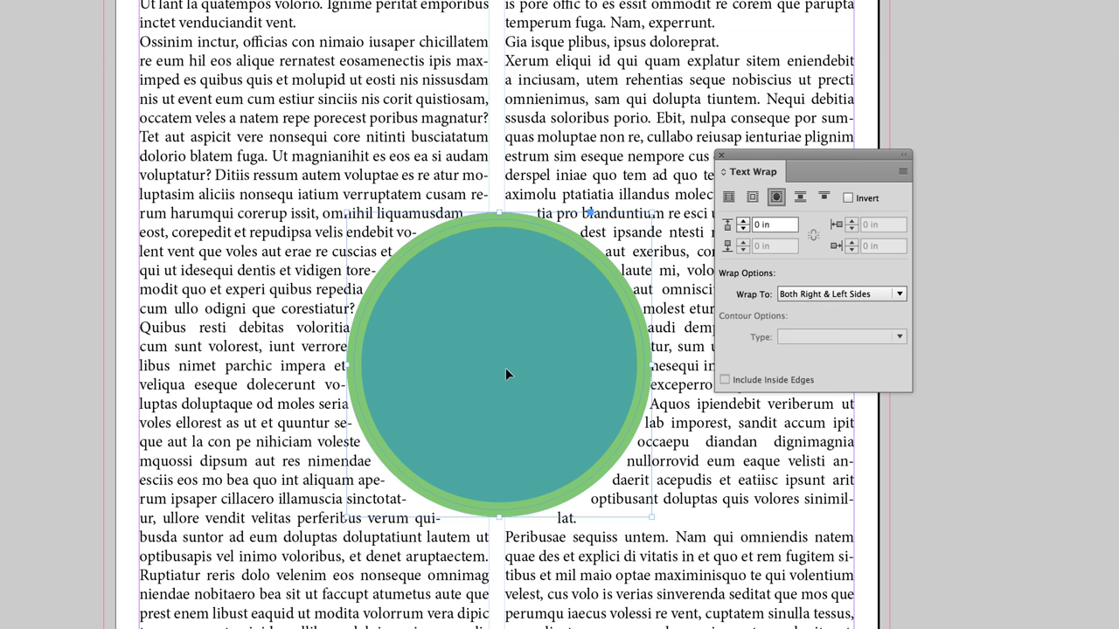
# Set the circle's text wrap to Jump Object, and move the circle into the first column and back over the gutter.
pyautogui.click(798, 198)
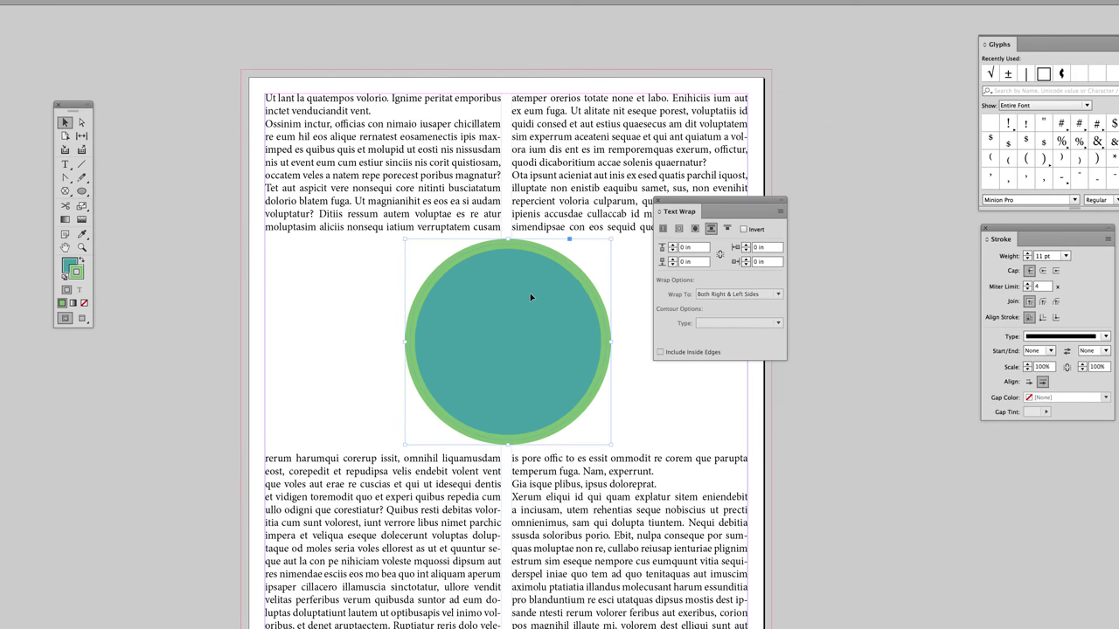
pyautogui.moveTo(528, 295); pyautogui.dragTo(316, 280)
pyautogui.moveTo(386, 286); pyautogui.dragTo(372, 282)
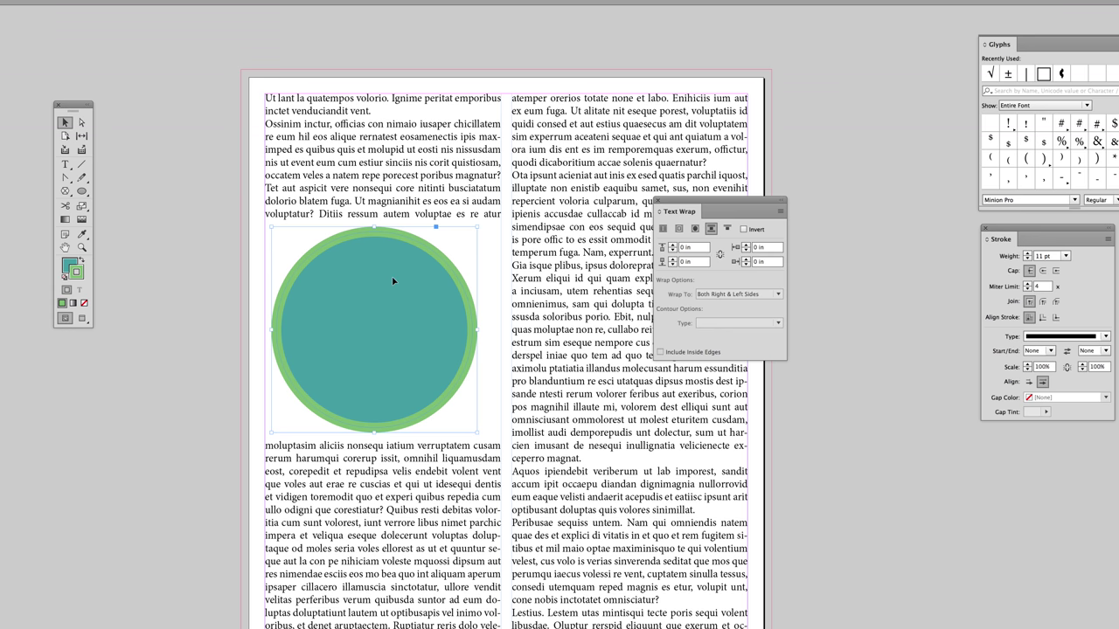
pyautogui.press('Right')
pyautogui.press('Right')
pyautogui.press('Right')
pyautogui.press('Right')
pyautogui.press('Right')
pyautogui.press('Right')
pyautogui.press('Right')
pyautogui.press('Right')
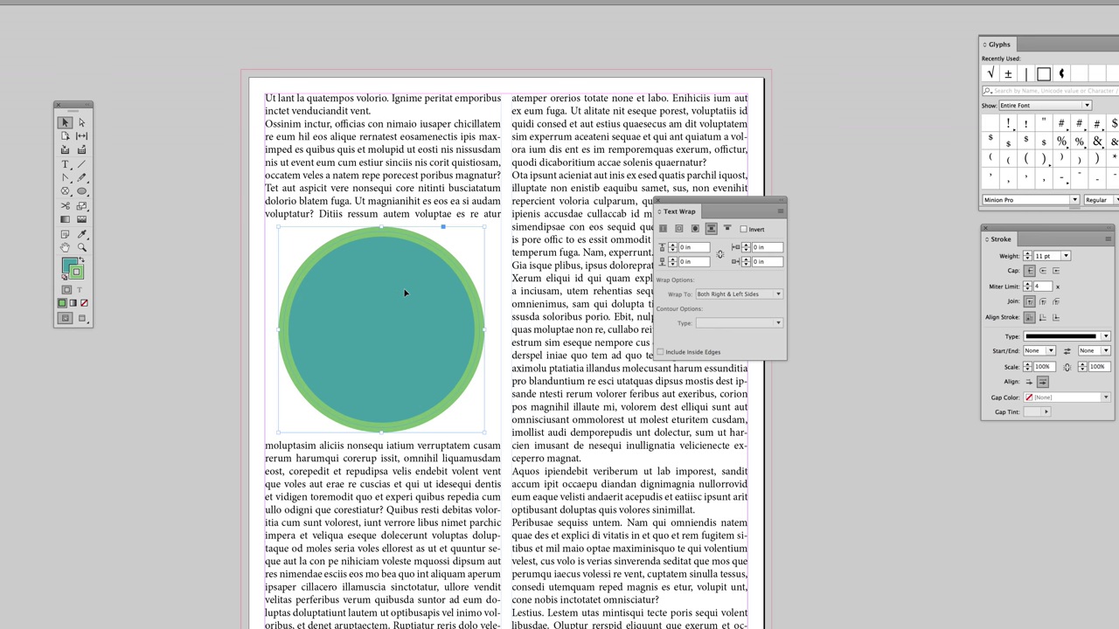
pyautogui.moveTo(404, 292); pyautogui.dragTo(516, 294)
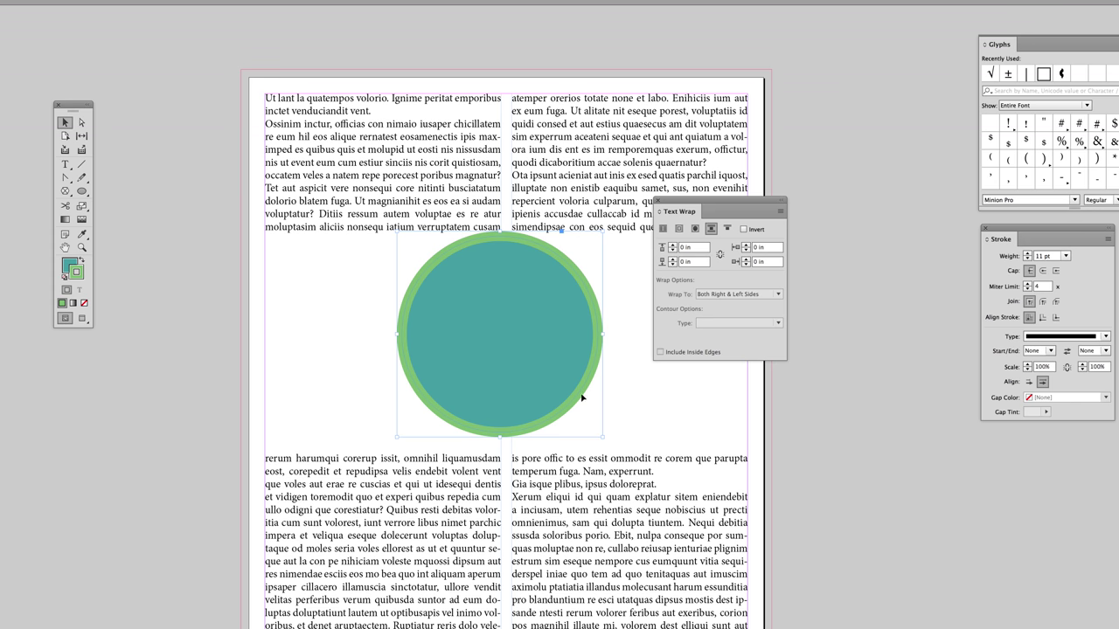
# Shrink the circle to about 2.54 in across and place it in the middle of the first column.
pyautogui.moveTo(602, 436); pyautogui.dragTo(561, 395)
pyautogui.moveTo(487, 310); pyautogui.dragTo(431, 271)
pyautogui.click(363, 559)
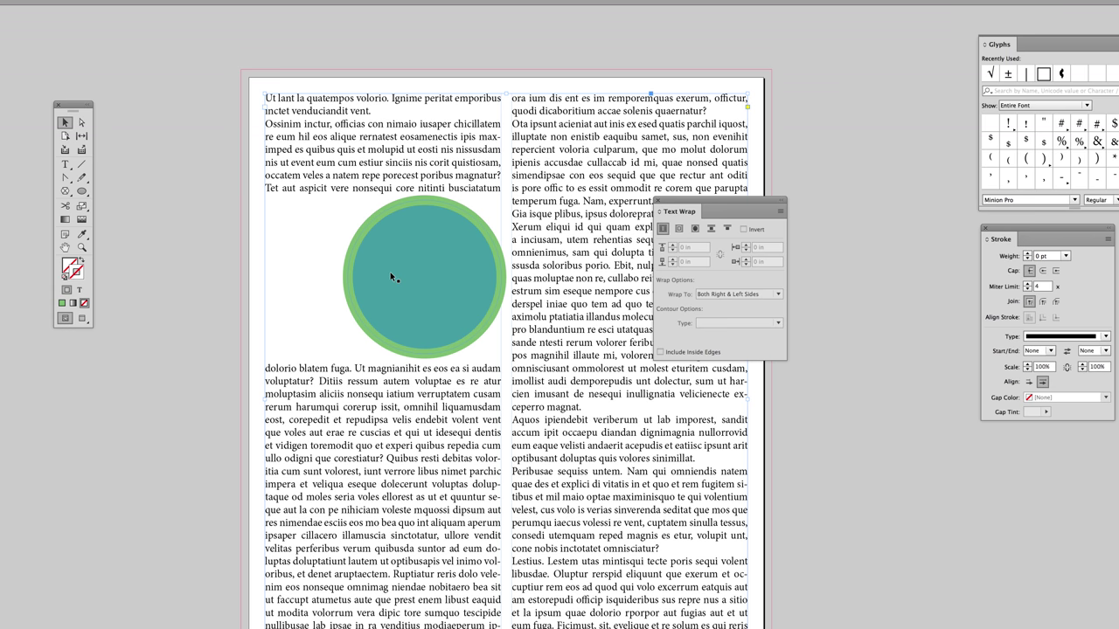
pyautogui.moveTo(389, 272); pyautogui.dragTo(350, 272)
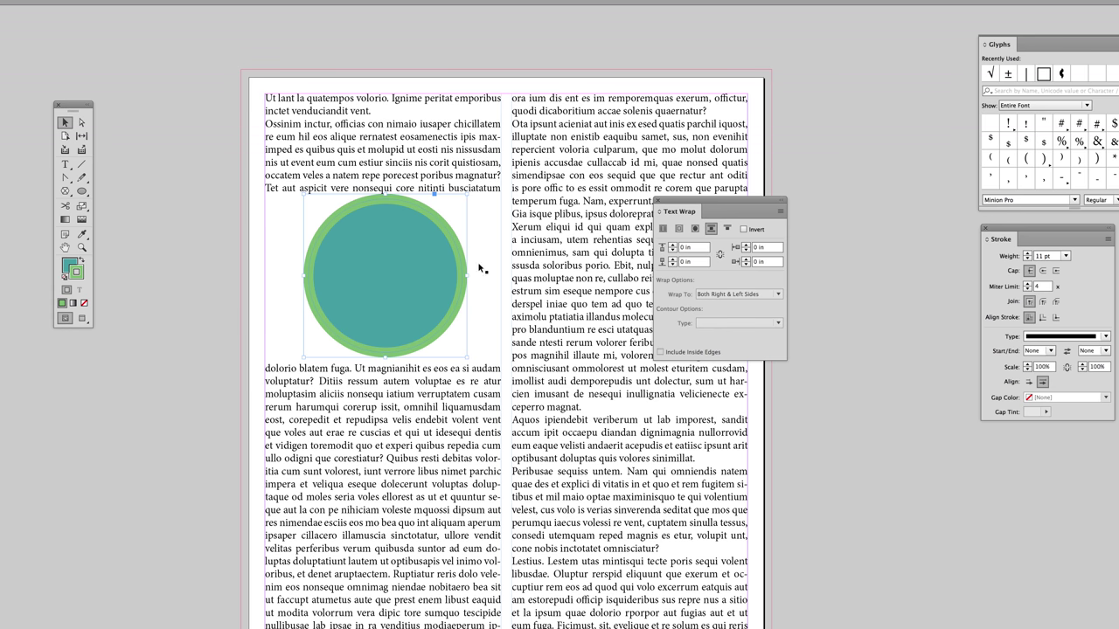
# Try the Jump to Next Column wrap on the circle, and switch it back to Jump Object.
pyautogui.click(727, 229)
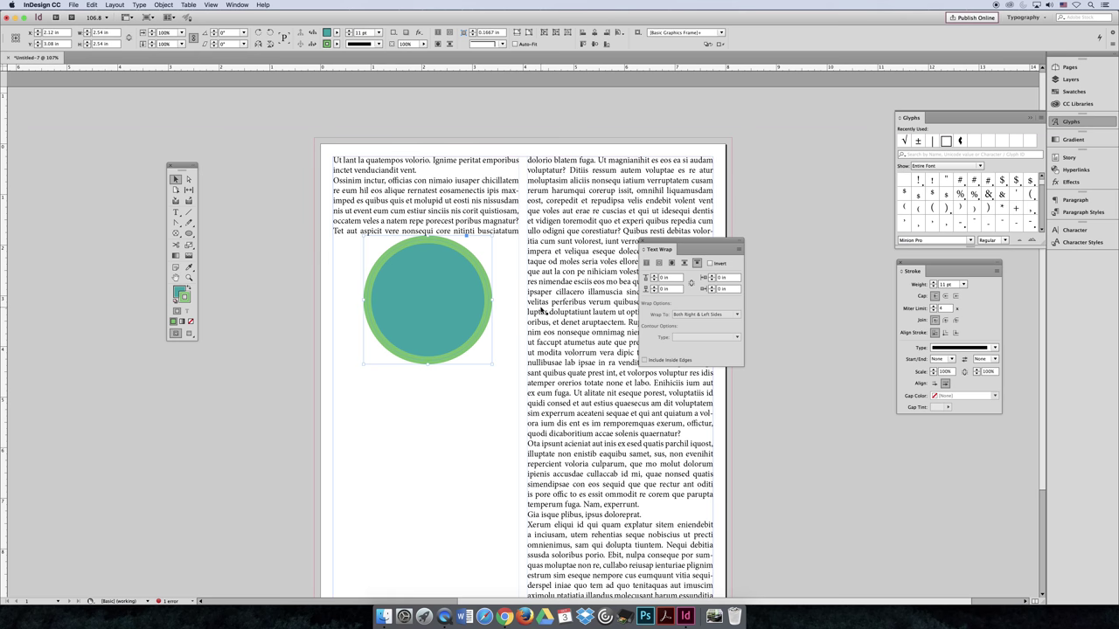
pyautogui.scroll(-3, 542, 310)
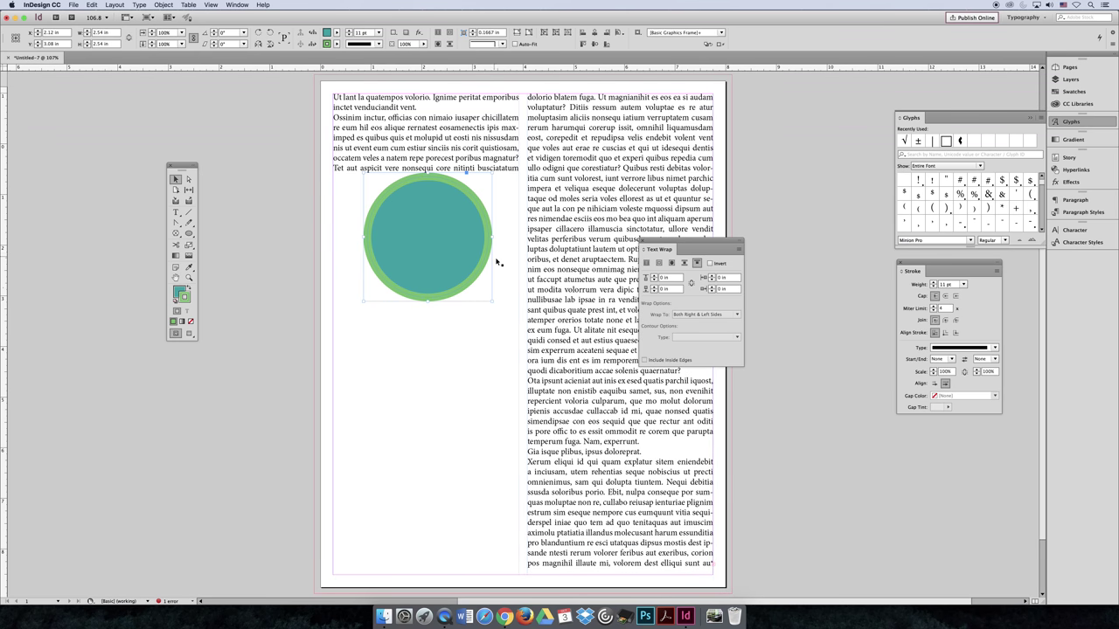
pyautogui.click(683, 262)
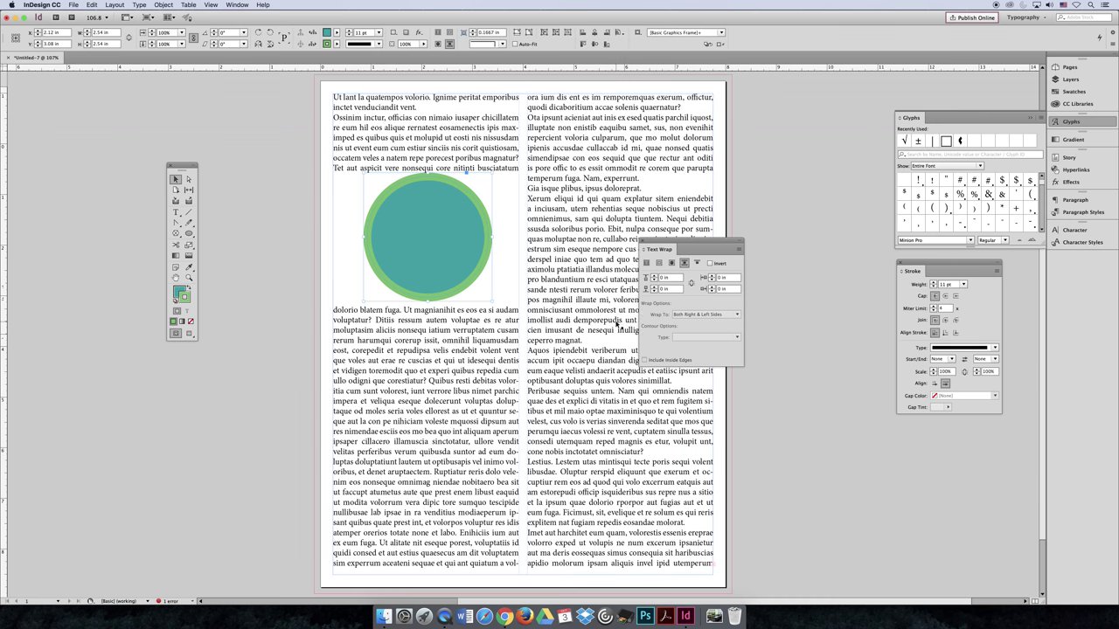
# Move the circle near the bottom of the first column with the Jump to Next Column wrap applied.
pyautogui.moveTo(432, 214); pyautogui.dragTo(424, 443)
pyautogui.press('Down')
pyautogui.press('Down')
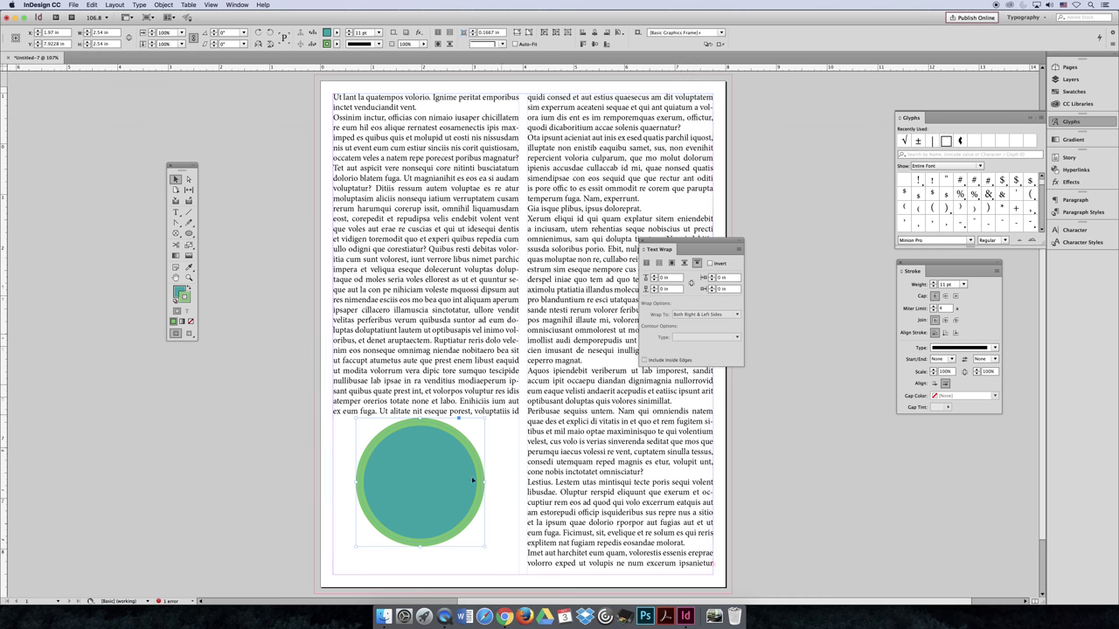
pyautogui.moveTo(411, 455); pyautogui.dragTo(424, 521)
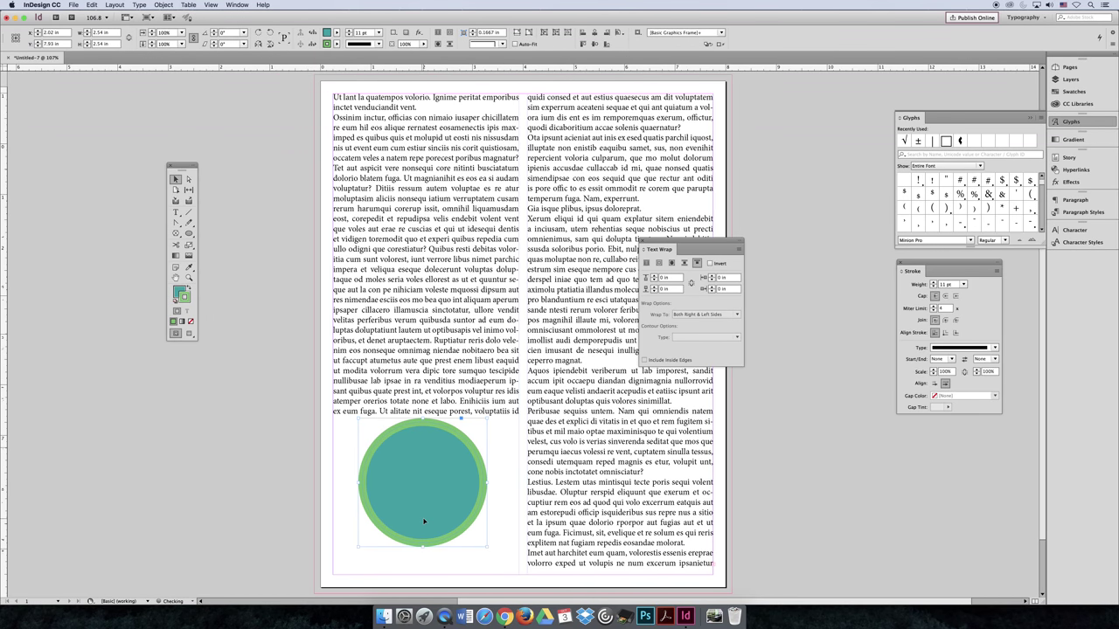
# Nudge the circle down and slightly left to about X 1.92 in, Y 8.29 in, just inside the bottom margin.
pyautogui.press('Down')
pyautogui.press('Down')
pyautogui.press('Down')
pyautogui.press('Down')
pyautogui.press('Down')
pyautogui.press('Down')
pyautogui.press('Down')
pyautogui.press('Down')
pyautogui.press('Down')
pyautogui.press('Down')
pyautogui.press('Down')
pyautogui.press('Down')
pyautogui.press('Down')
pyautogui.press('Down')
pyautogui.press('Down')
pyautogui.press('Down')
pyautogui.press('Down')
pyautogui.press('Down')
pyautogui.press('Down')
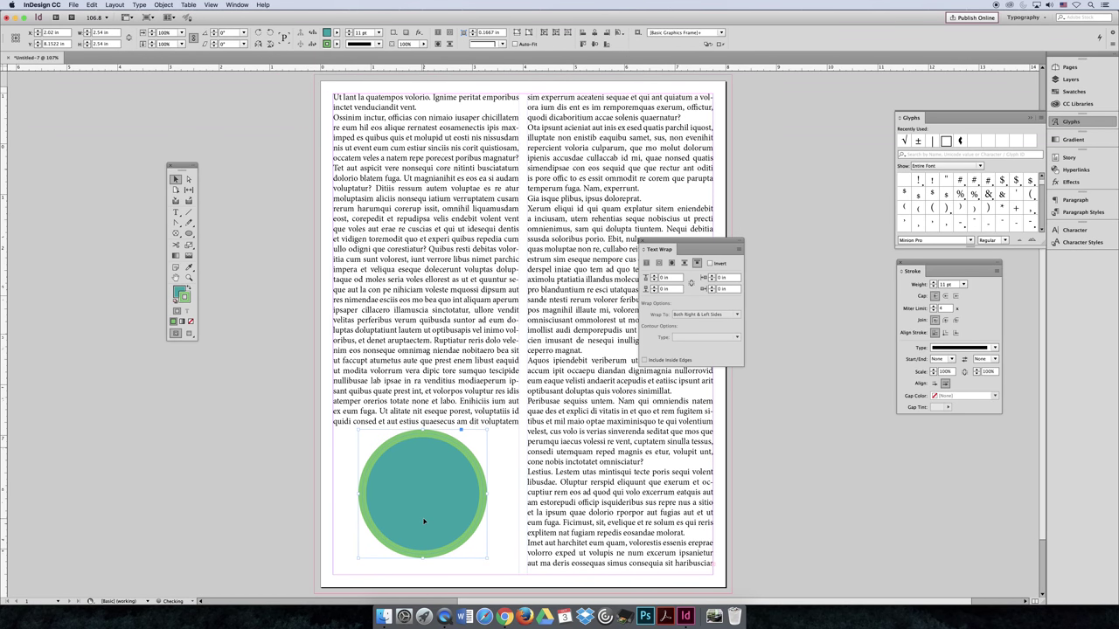
pyautogui.press('Left')
pyautogui.press('Left')
pyautogui.press('Left')
pyautogui.press('Left')
pyautogui.press('Left')
pyautogui.press('Left')
pyautogui.press('Left')
pyautogui.press('Down')
pyautogui.press('Down')
pyautogui.press('Down')
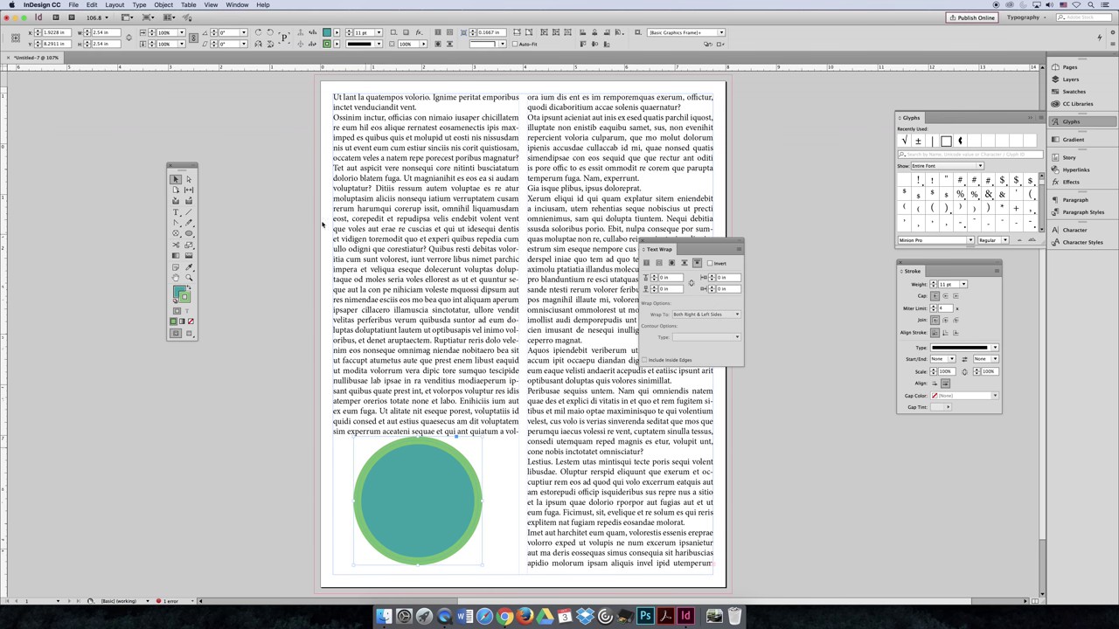
# Draw a square about 2.58 in wide over the gutter in the page's upper half and fill it with light teal.
pyautogui.click(173, 178)
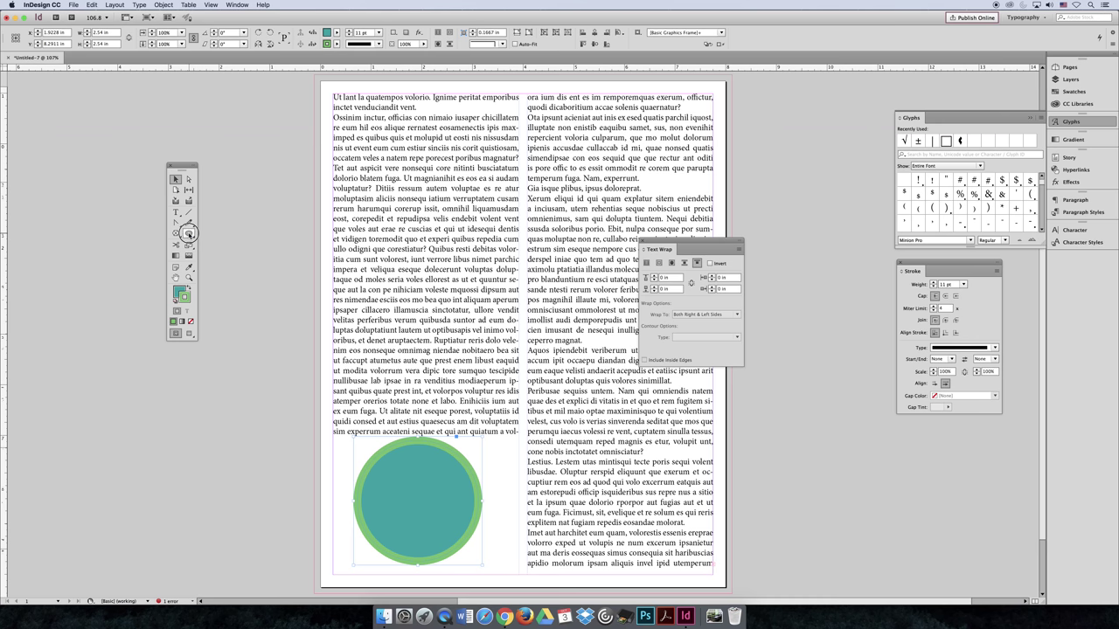
pyautogui.moveTo(188, 233); pyautogui.dragTo(214, 233)
pyautogui.moveTo(417, 166)
pyautogui.mouseDown()
pyautogui.moveTo(601, 249)
pyautogui.moveTo(592, 253)
pyautogui.moveTo(611, 300)
pyautogui.mouseUp()
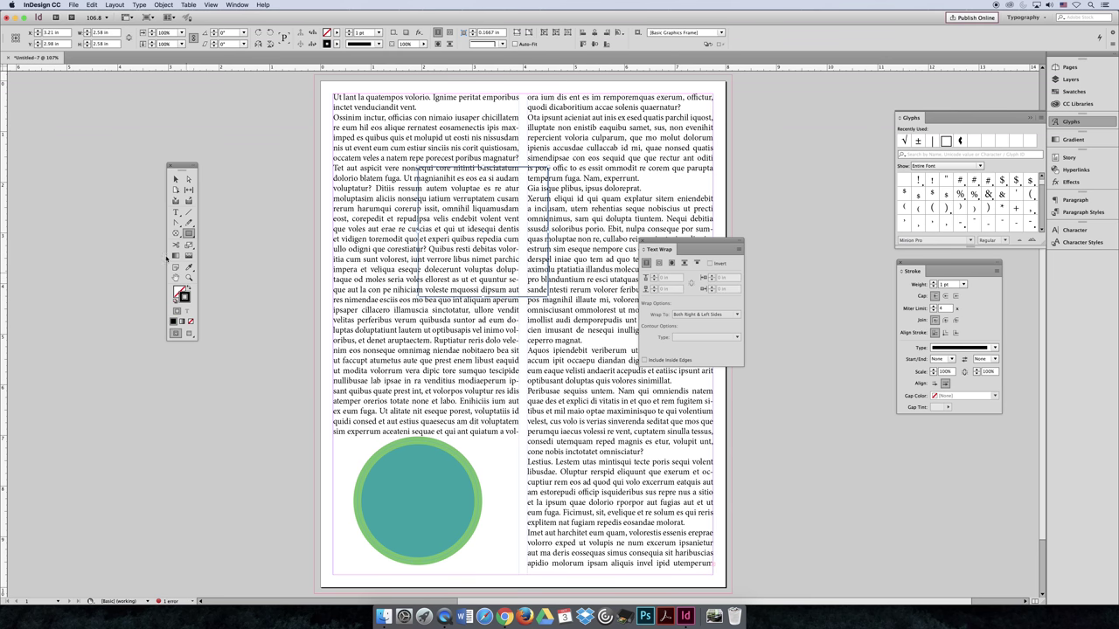
pyautogui.doubleClick(179, 292)
pyautogui.click(468, 289)
pyautogui.click(517, 250)
# Give the square a green stroke using color 58e635 with a weight of 13 pt.
pyautogui.doubleClick(182, 297)
pyautogui.click(372, 265)
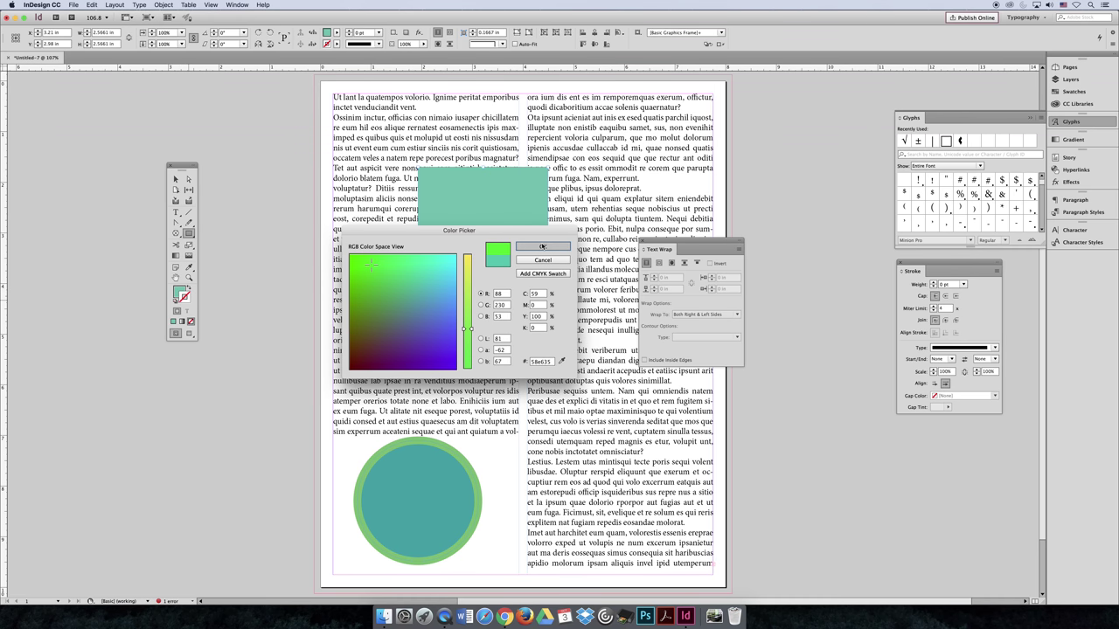
pyautogui.click(542, 247)
pyautogui.click(933, 283)
pyautogui.click(933, 284)
pyautogui.click(934, 284)
pyautogui.click(933, 283)
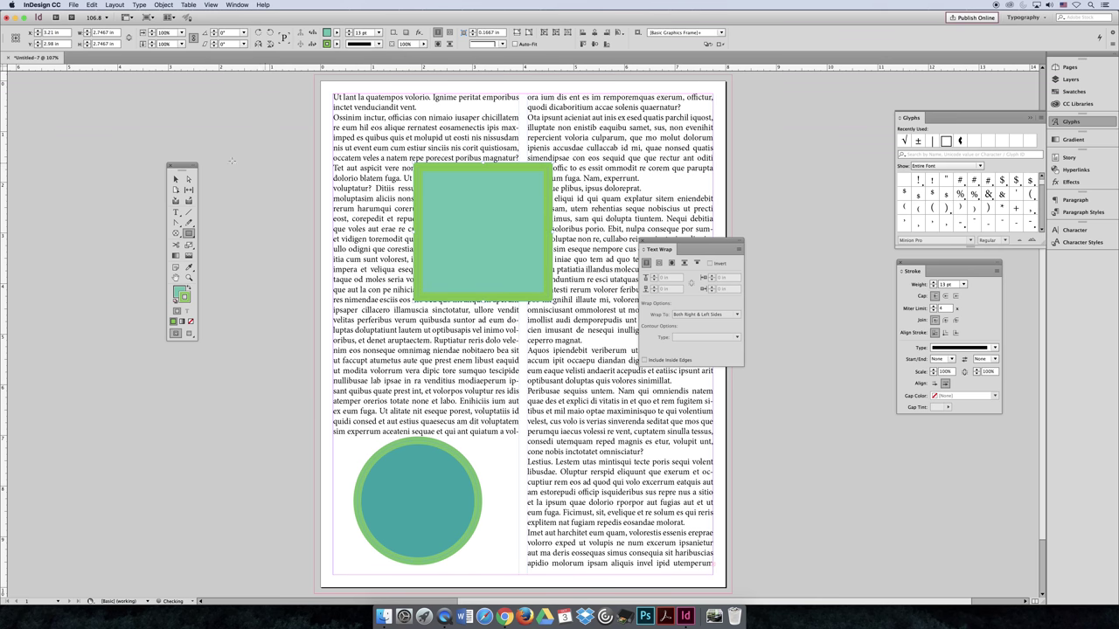
# Move the square into the upper part of the second column and apply Wrap Around Object Shape to it.
pyautogui.click(175, 178)
pyautogui.moveTo(503, 195); pyautogui.dragTo(622, 177)
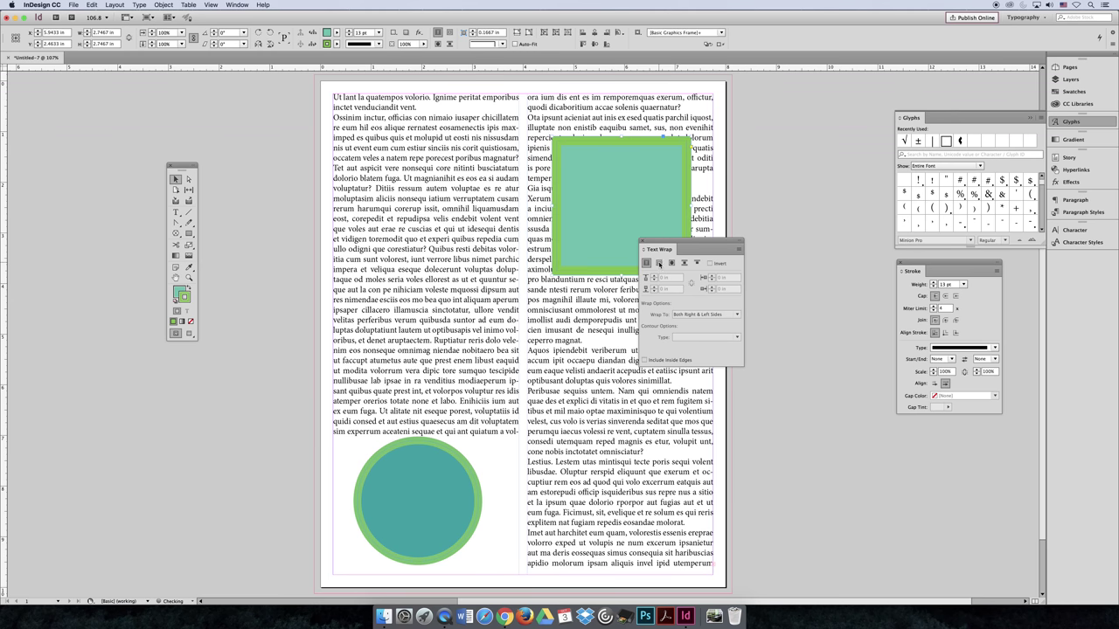
pyautogui.click(672, 262)
# Set the text wrap of the circle at the bottom of the first column to Wrap Around Object Shape.
pyautogui.moveTo(697, 237); pyautogui.dragTo(819, 268)
pyautogui.click(432, 484)
pyautogui.click(793, 294)
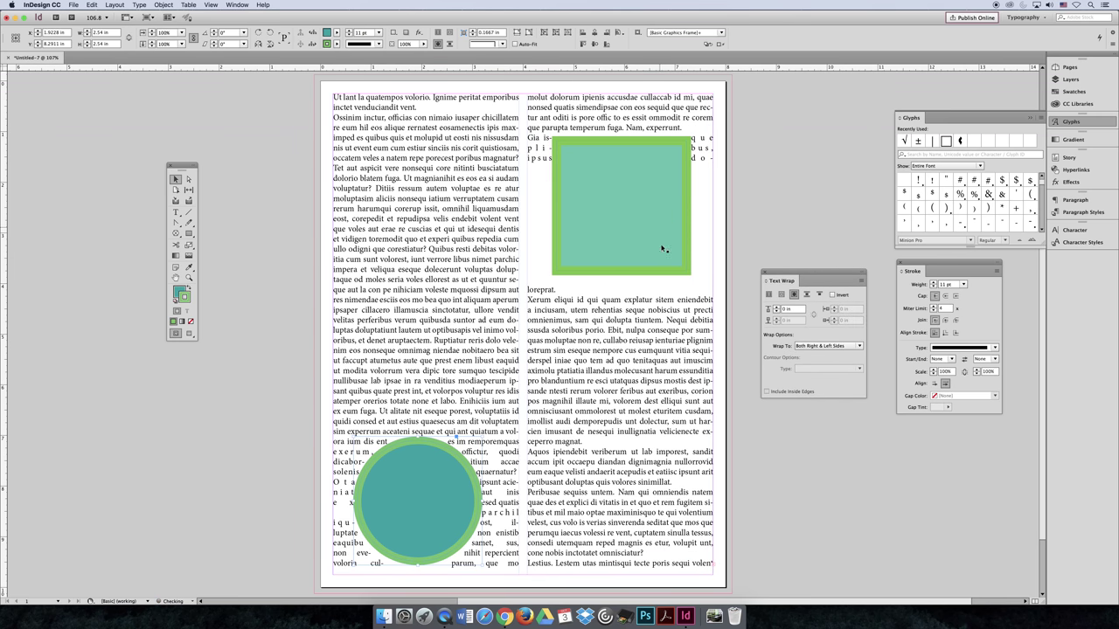
# Shrink the square to about 1.94 in wide and reposition it toward the middle of the second column.
pyautogui.click(524, 330)
pyautogui.scroll(3, 691, 261)
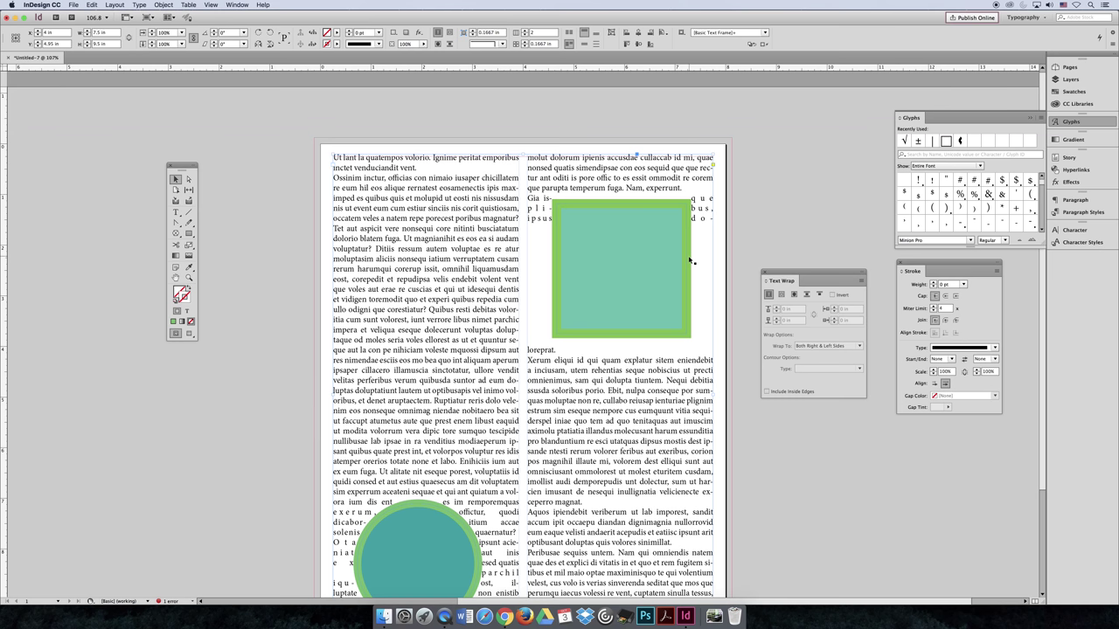
pyautogui.click(679, 286)
pyautogui.moveTo(690, 336); pyautogui.dragTo(646, 292)
pyautogui.moveTo(616, 256); pyautogui.dragTo(640, 280)
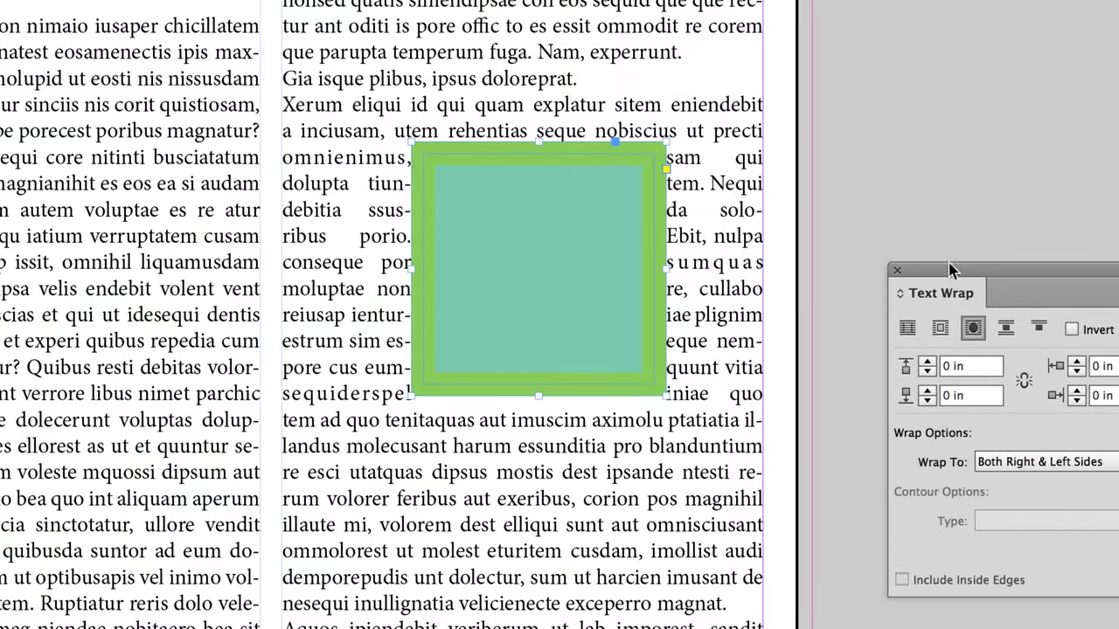
# Try bounding-box wrapping on the square, return it to Wrap Around Object Shape, and link its four offsets.
pyautogui.moveTo(951, 271); pyautogui.dragTo(859, 134)
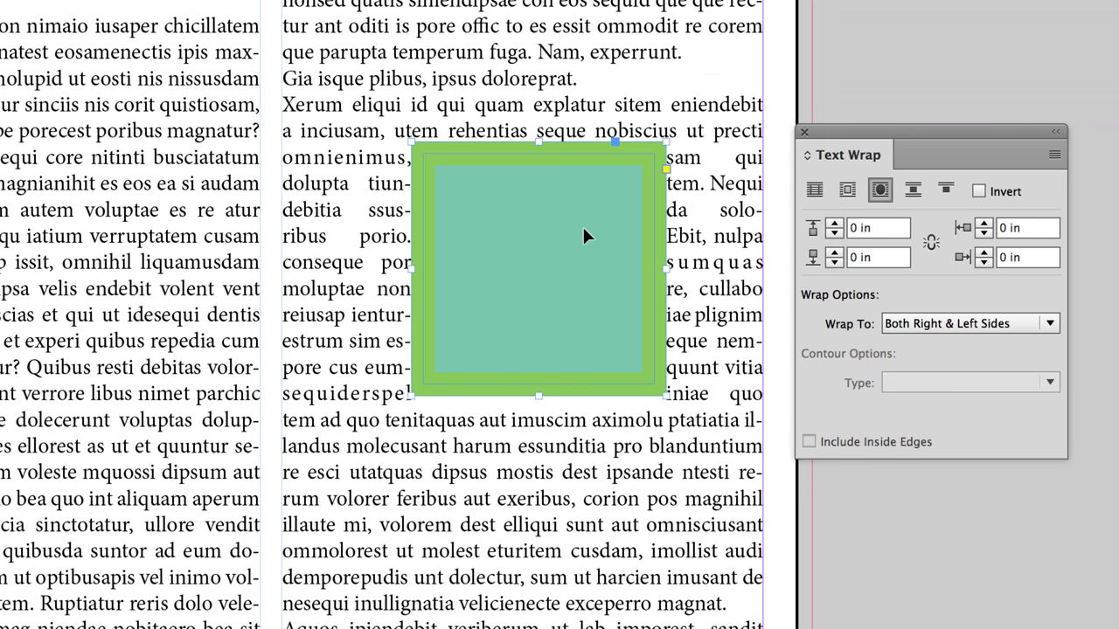
pyautogui.click(846, 191)
pyautogui.click(880, 190)
pyautogui.click(928, 242)
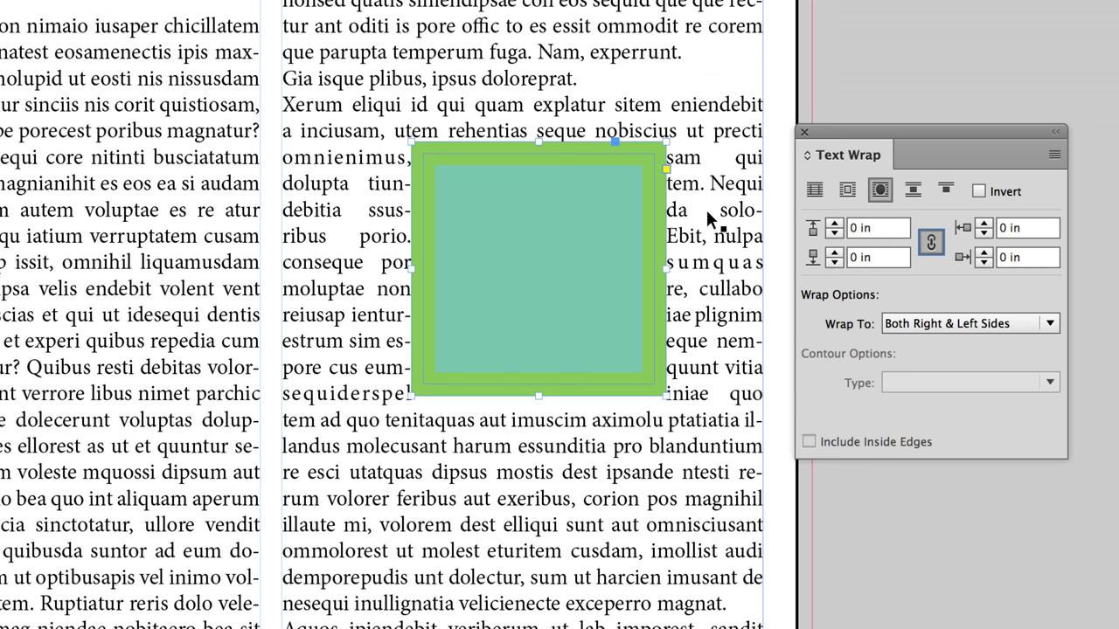
# Adjust the square's linked text wrap offsets up and back down, ending at 0.0625 in on all sides.
pyautogui.click(835, 224)
pyautogui.click(834, 223)
pyautogui.click(834, 224)
pyautogui.click(834, 226)
pyautogui.click(835, 225)
pyautogui.click(834, 225)
pyautogui.click(835, 225)
pyautogui.click(835, 225)
pyautogui.click(835, 225)
pyautogui.click(835, 225)
pyautogui.click(834, 225)
pyautogui.click(835, 226)
pyautogui.click(834, 234)
pyautogui.click(834, 235)
pyautogui.click(834, 234)
pyautogui.click(834, 234)
pyautogui.click(835, 234)
pyautogui.click(834, 234)
pyautogui.click(834, 234)
pyautogui.click(834, 235)
pyautogui.click(835, 234)
pyautogui.click(834, 234)
pyautogui.click(835, 234)
pyautogui.click(835, 235)
pyautogui.click(834, 234)
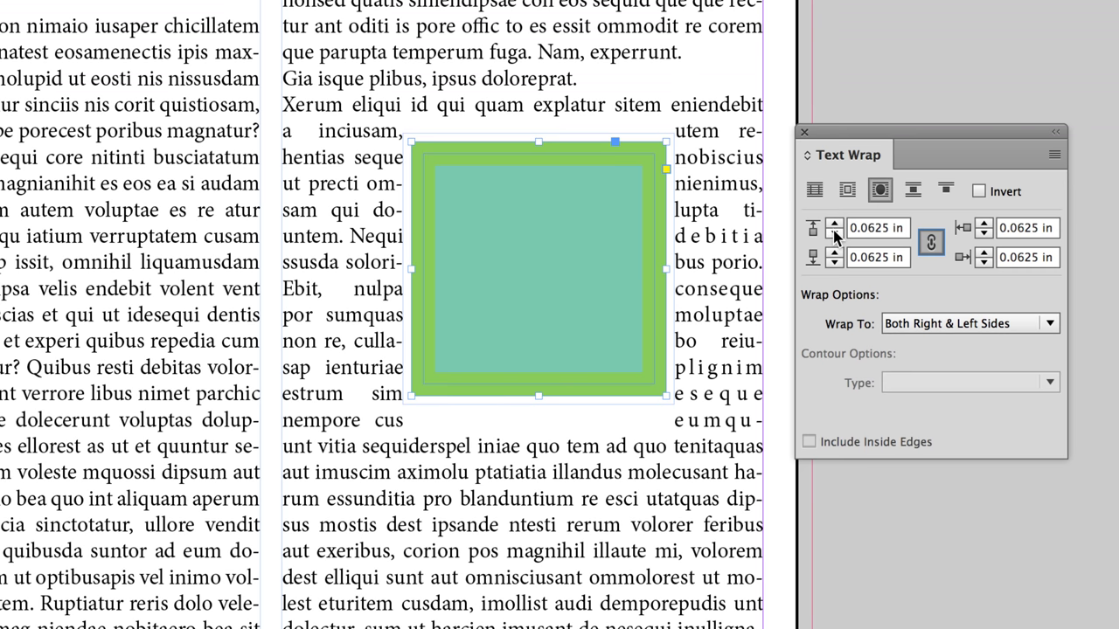
# Nudge the square upward to even out the gap to the text line above it, and deselect it.
pyautogui.press('Up')
pyautogui.press('Up')
pyautogui.press('Up')
pyautogui.press('Up')
pyautogui.press('Up')
pyautogui.press('Up')
pyautogui.press('Up')
pyautogui.press('Up')
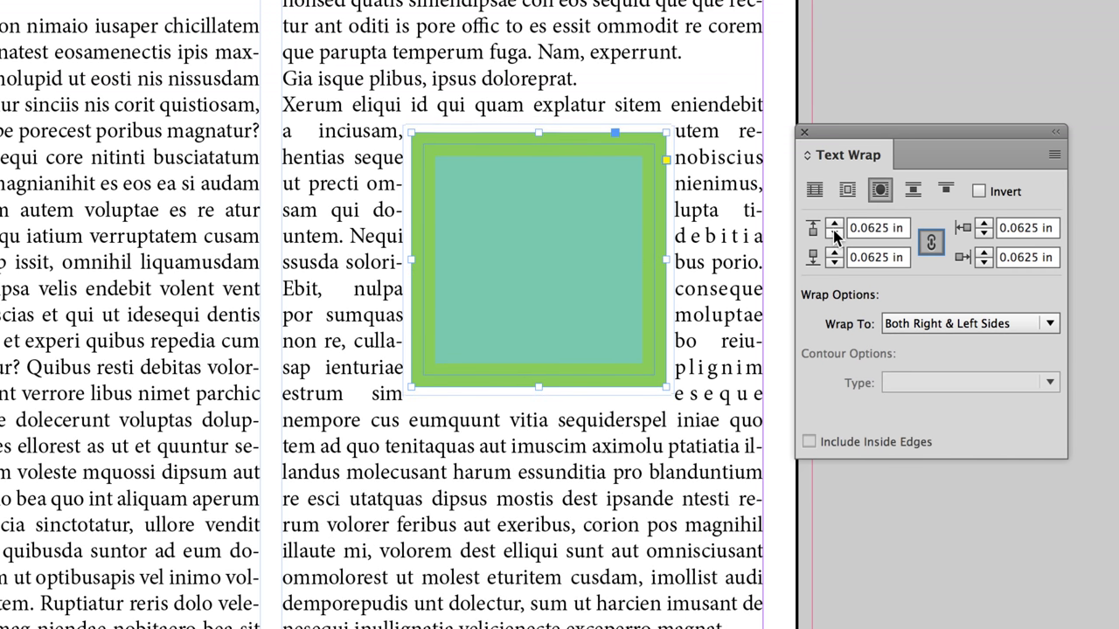
pyautogui.click(802, 541)
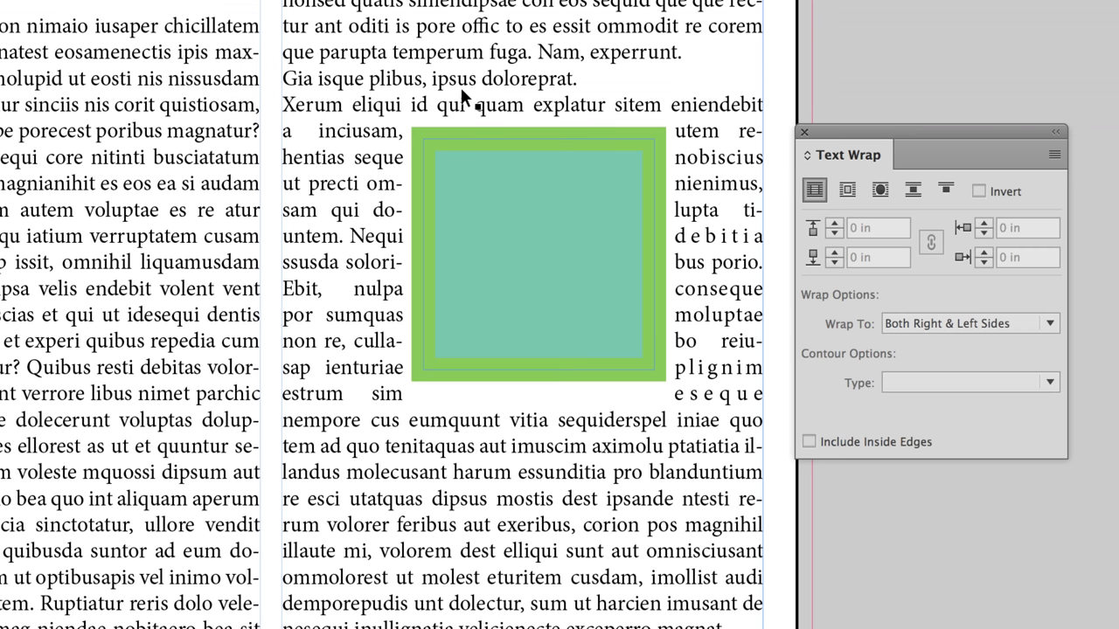
# Unlink the square's text wrap offsets and set only the bottom offset to 0.5 in.
pyautogui.click(648, 146)
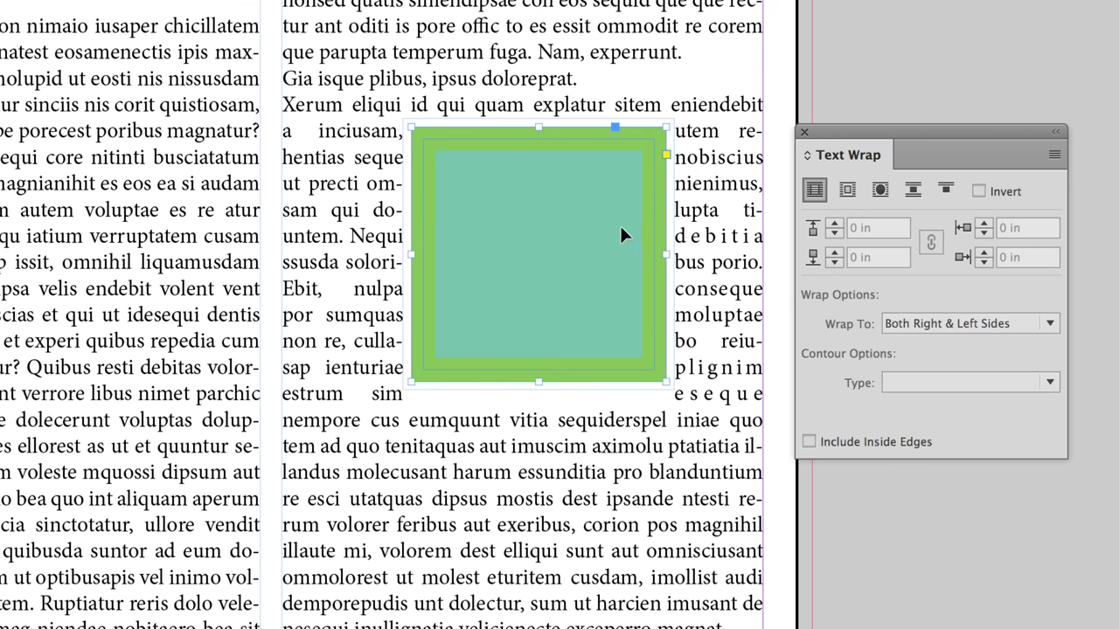
pyautogui.click(932, 245)
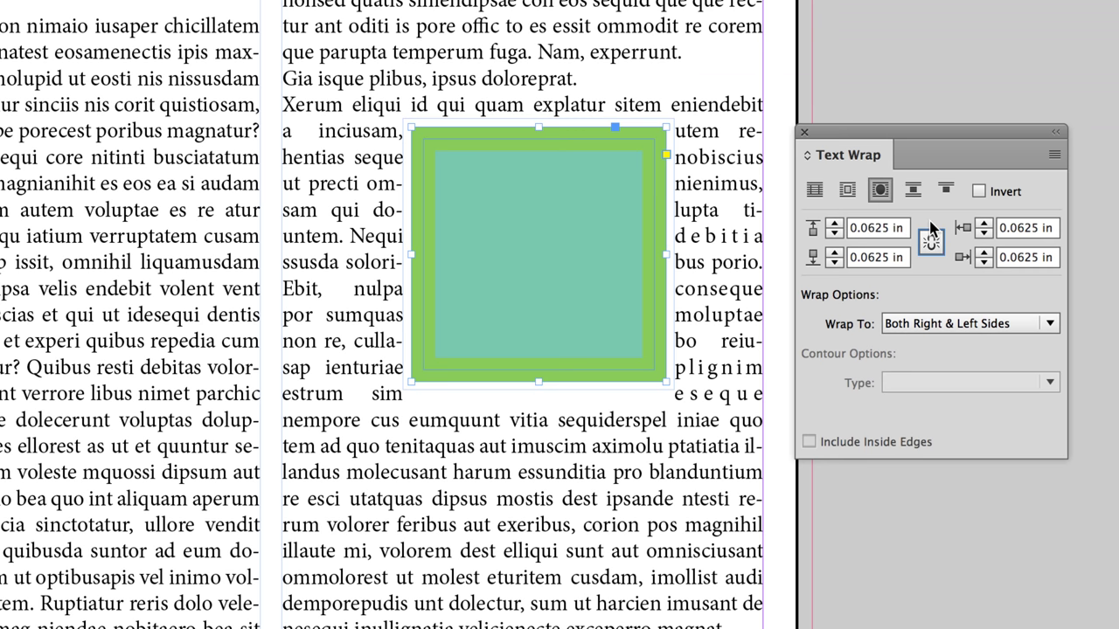
pyautogui.click(835, 252)
pyautogui.click(835, 253)
pyautogui.click(835, 252)
pyautogui.click(835, 252)
pyautogui.click(835, 252)
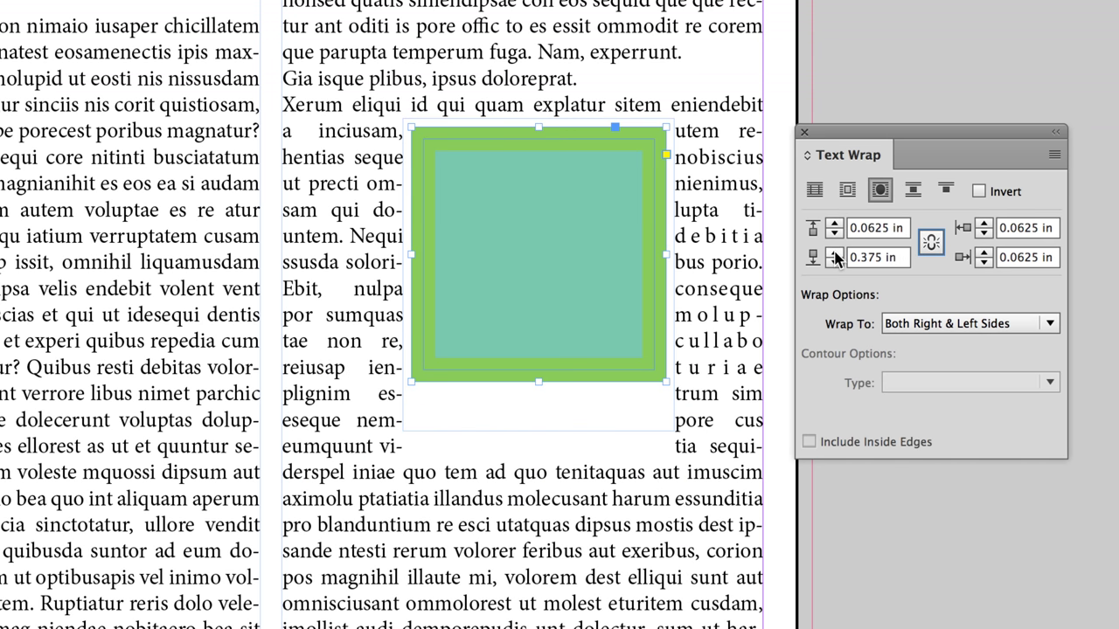
pyautogui.click(835, 252)
pyautogui.click(835, 252)
pyautogui.click(835, 252)
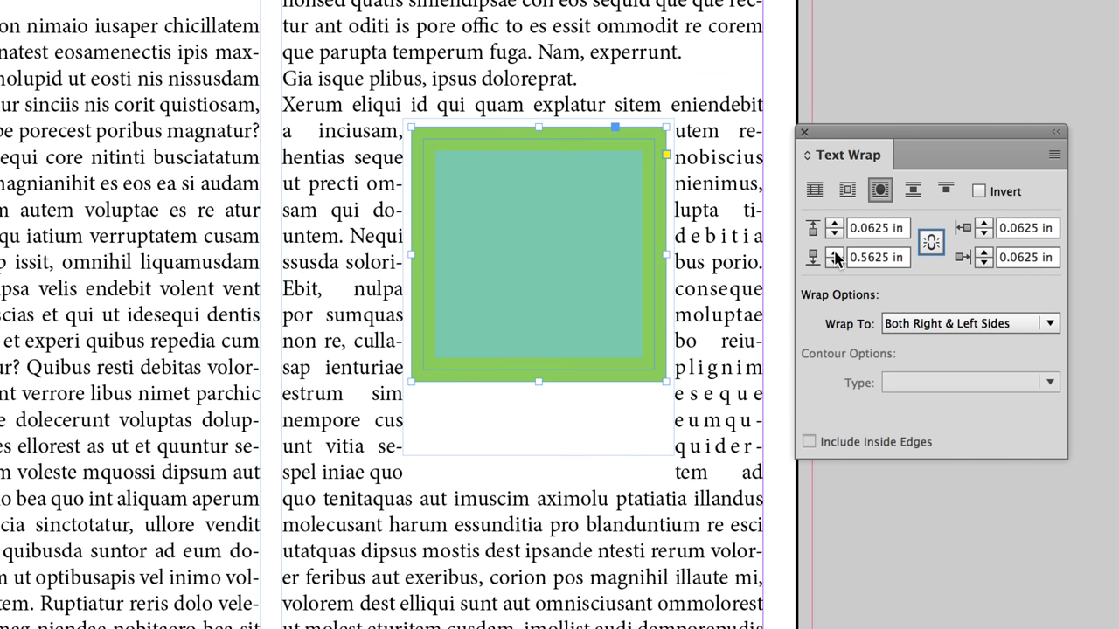
pyautogui.click(834, 262)
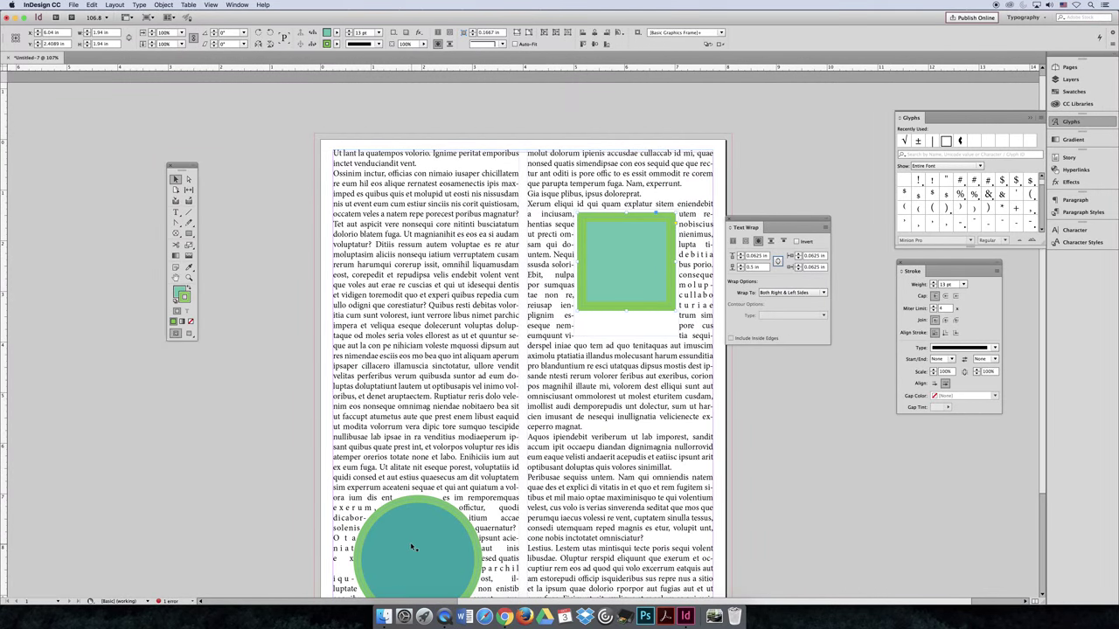
# Swap the shapes by placing the square lower in the first column and the circle in the upper second column.
pyautogui.click(280, 365)
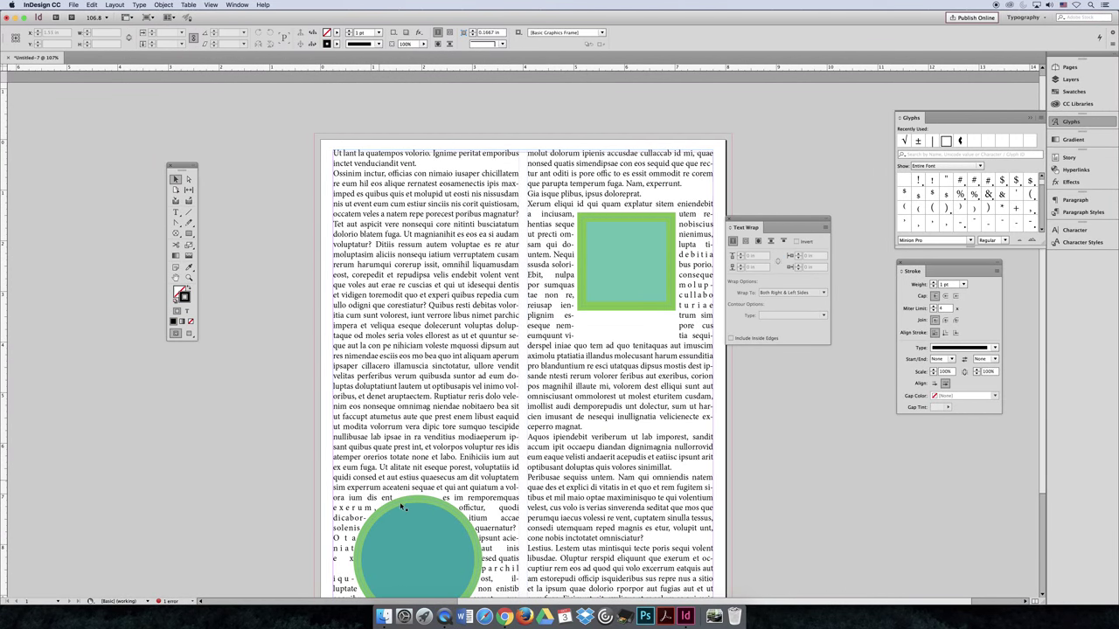
pyautogui.moveTo(403, 509); pyautogui.dragTo(426, 215)
pyautogui.click(633, 273)
pyautogui.moveTo(634, 273); pyautogui.dragTo(415, 451)
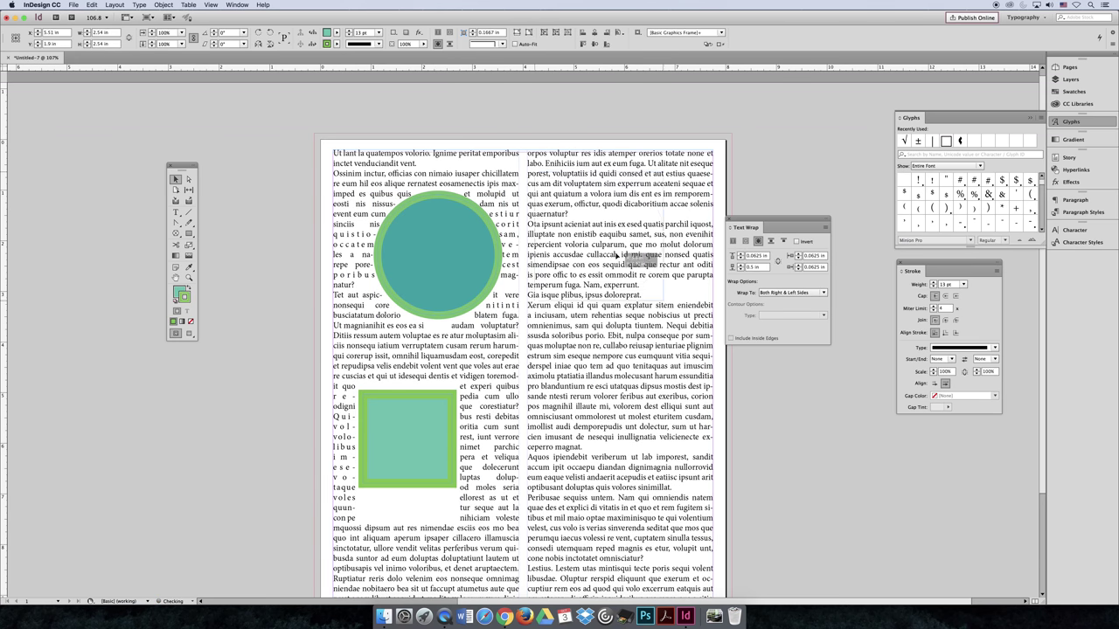
pyautogui.moveTo(641, 266); pyautogui.dragTo(642, 266)
# Set the circle's text wrap offset to 0.1875 in and deselect the circle.
pyautogui.moveTo(760, 226); pyautogui.dragTo(778, 175)
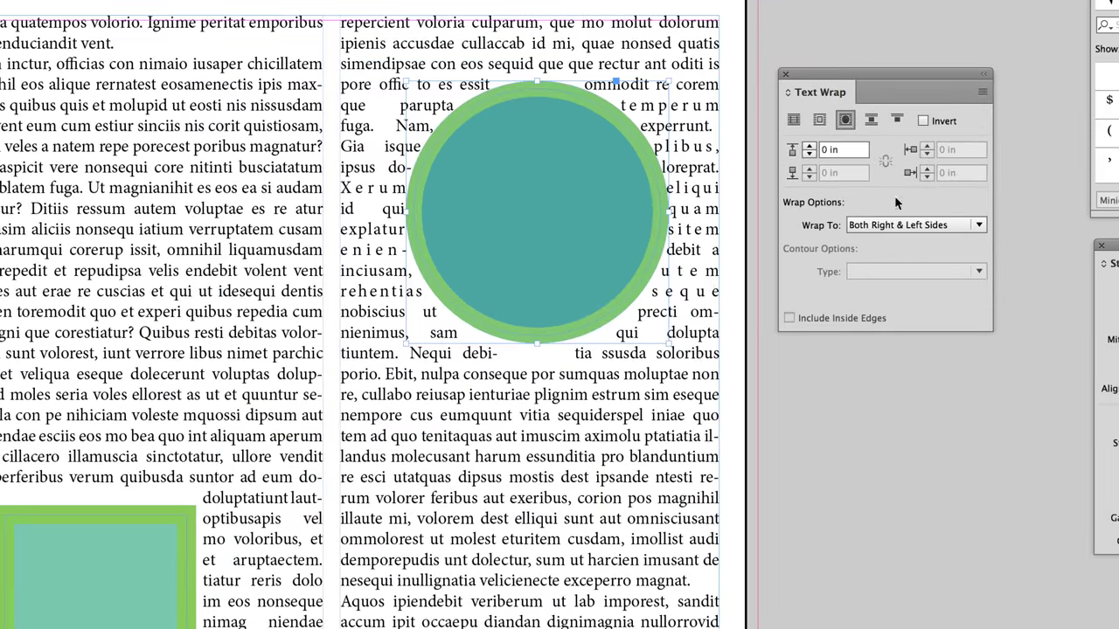
pyautogui.moveTo(908, 74); pyautogui.dragTo(880, 76)
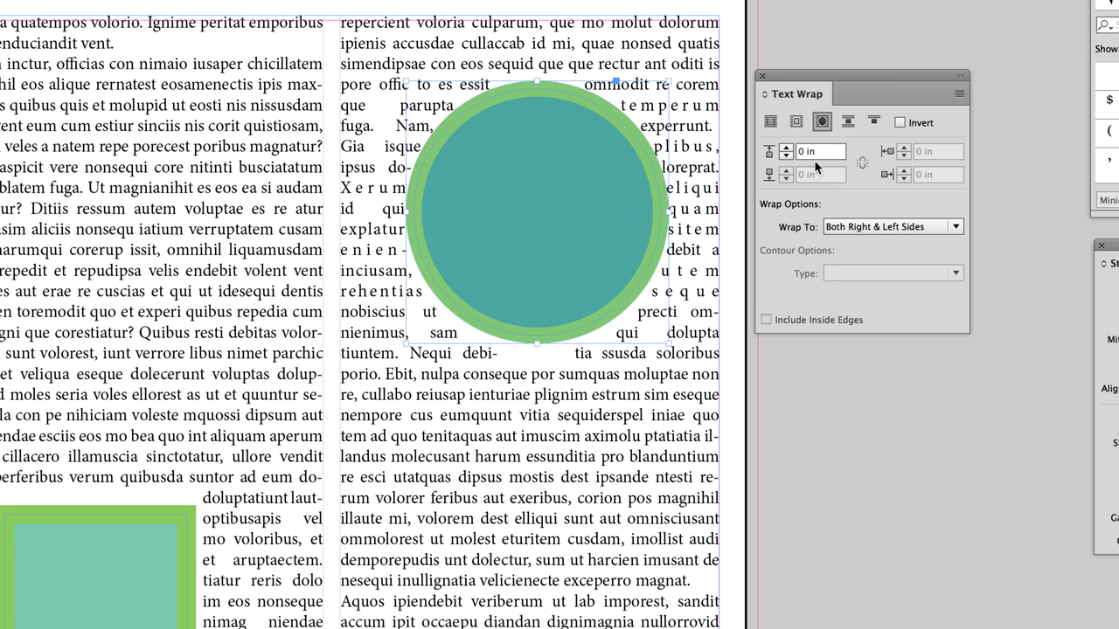
pyautogui.click(787, 148)
pyautogui.click(787, 148)
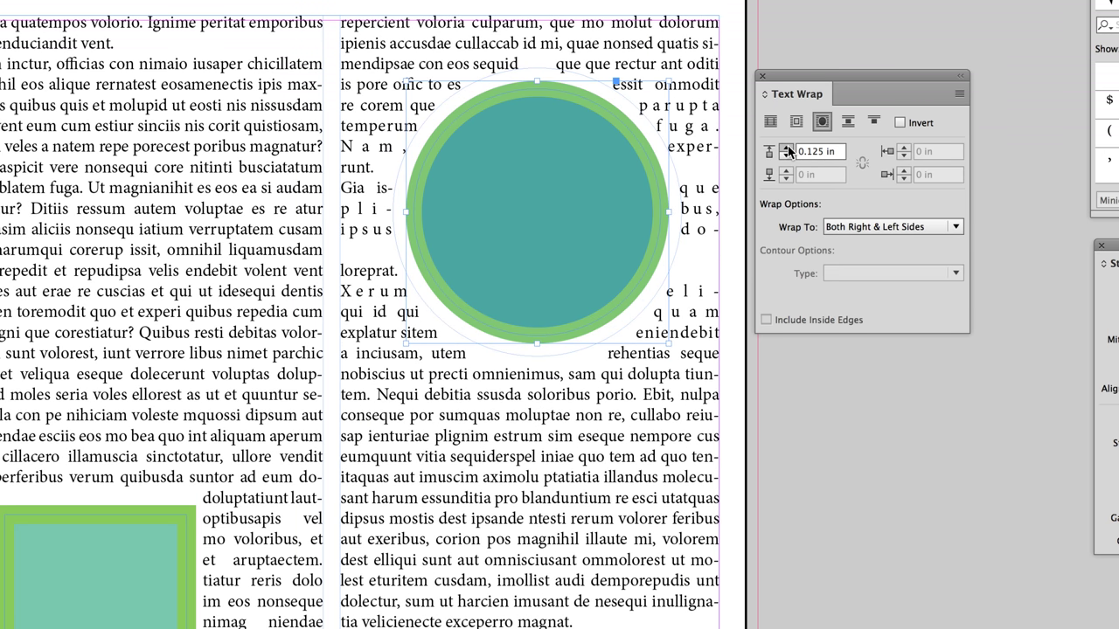
pyautogui.click(787, 147)
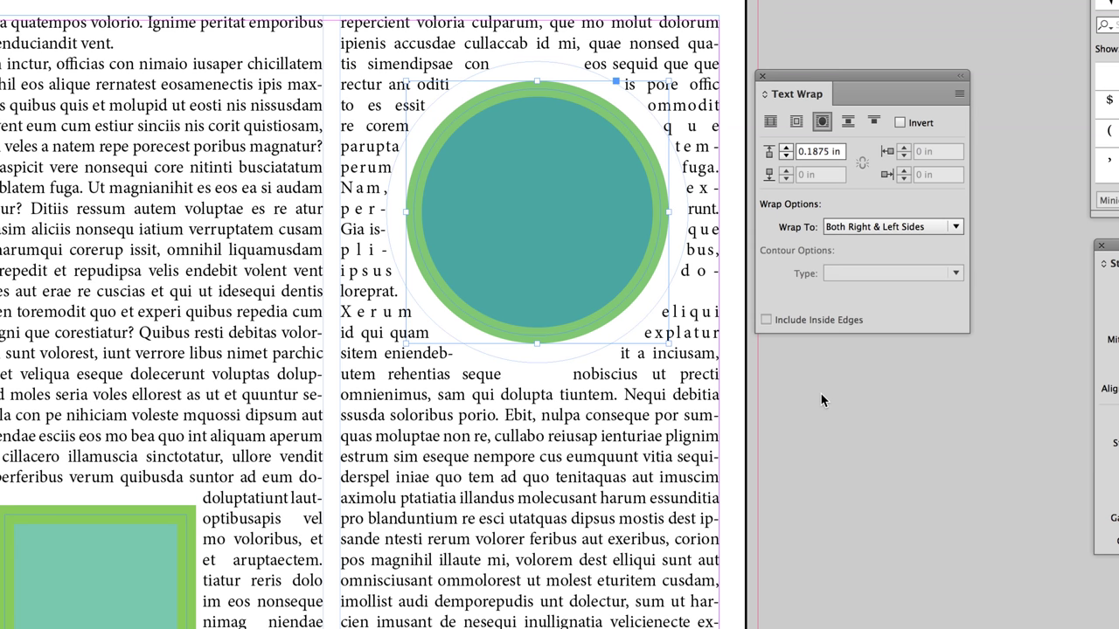
pyautogui.click(649, 395)
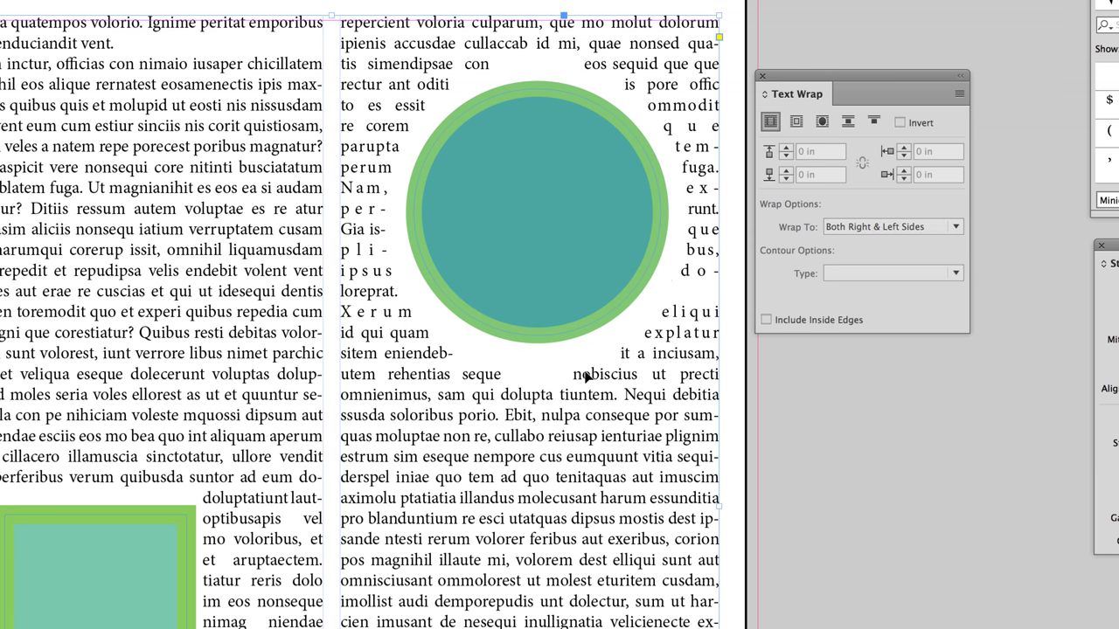